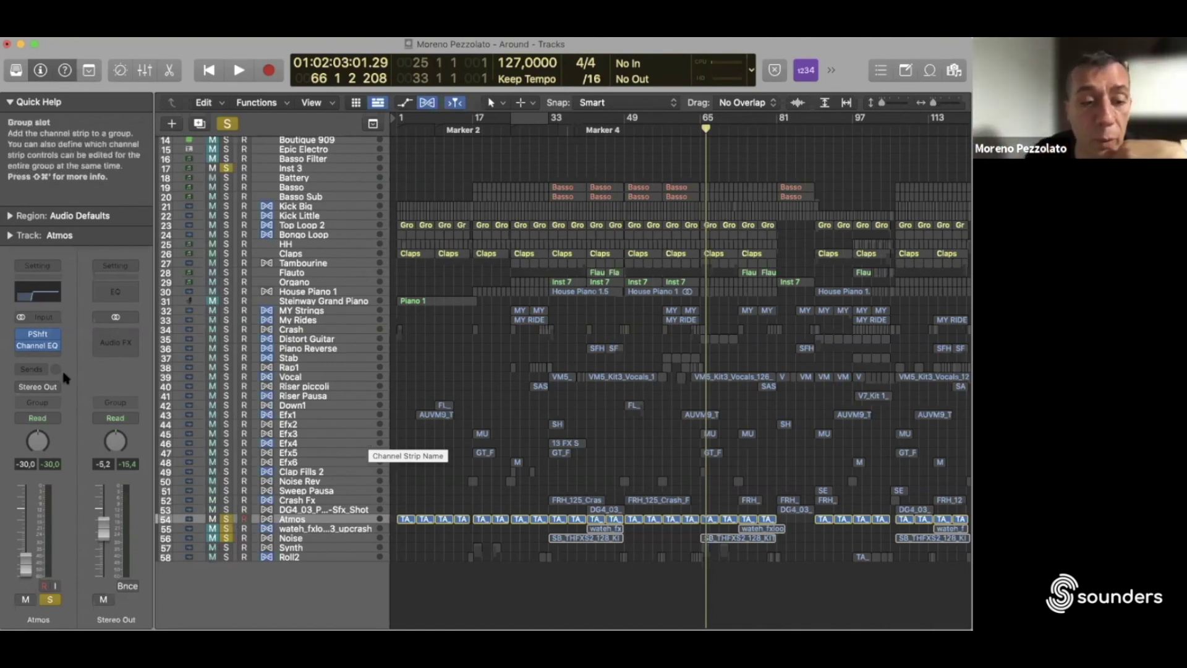
Step: Solo the Basso track along with Atmos and loop playback over a cycle range from bar 49 to bar 54
mouse_move(37, 348)
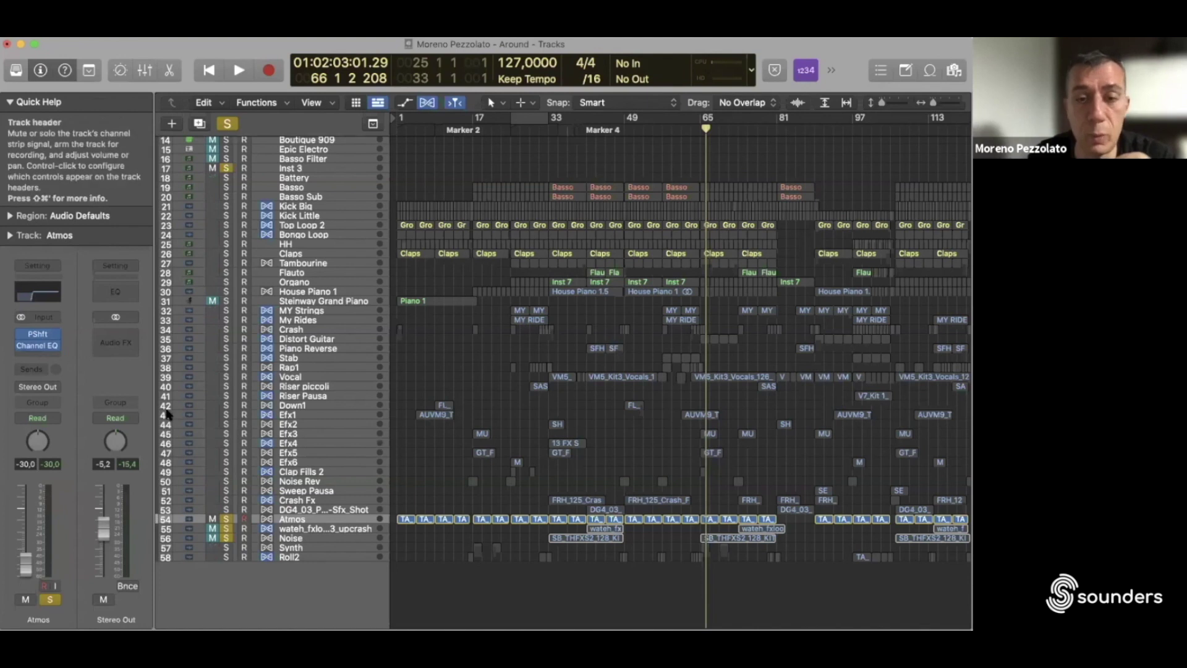
click(226, 188)
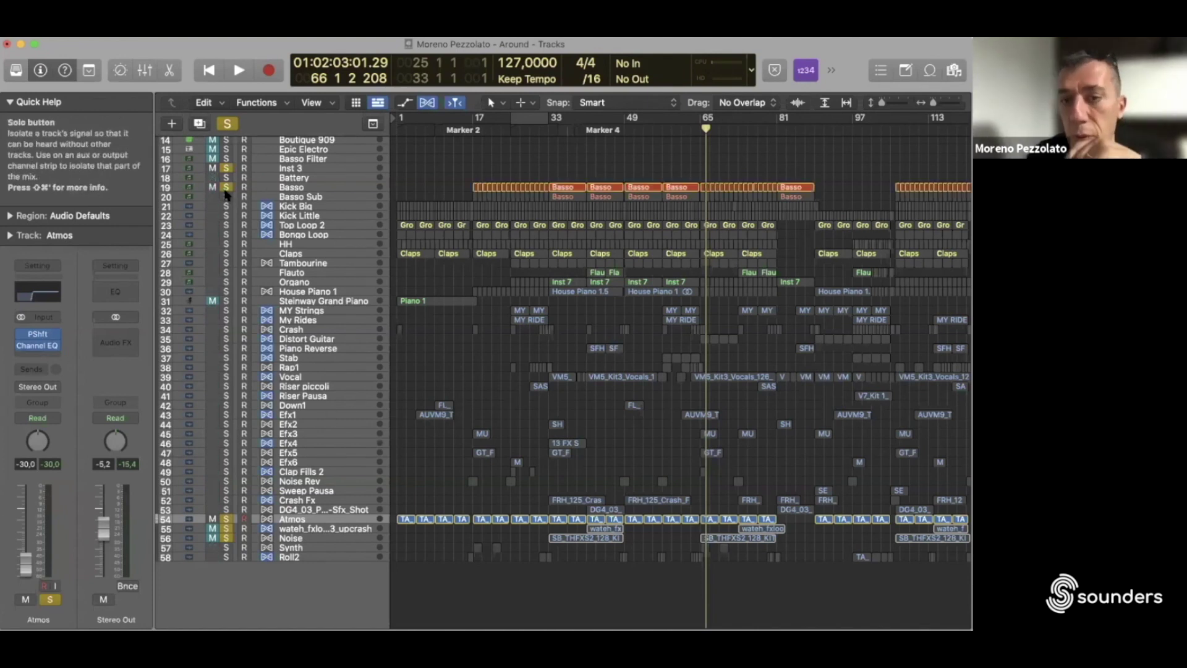
key(space)
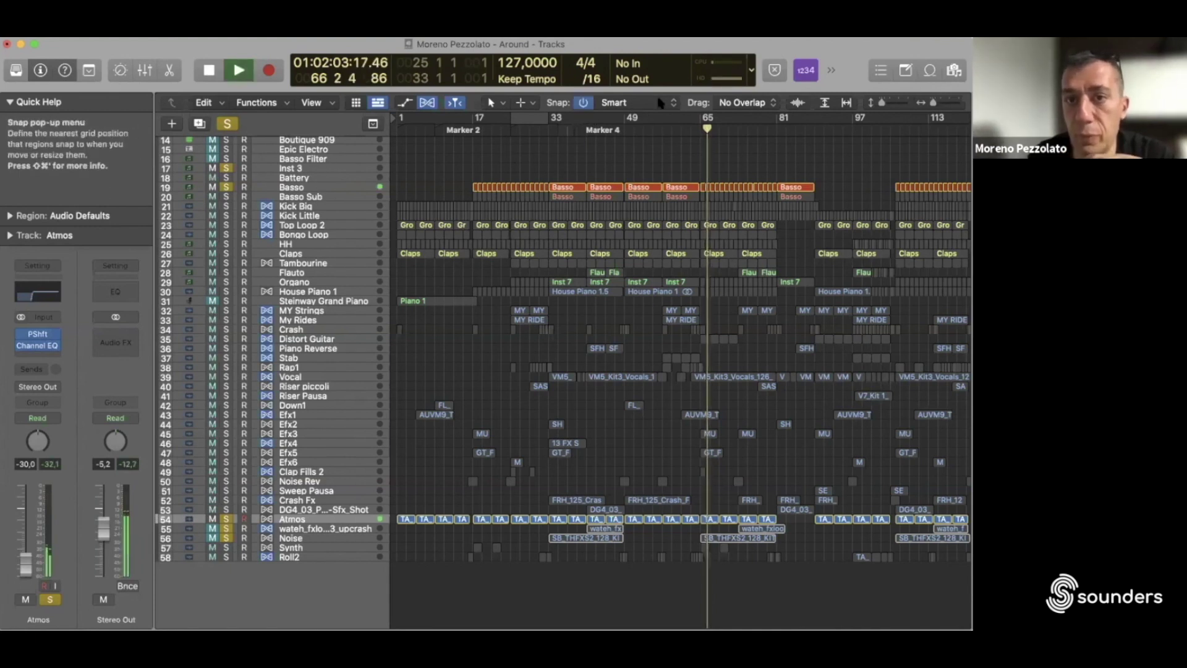
drag(625, 118, 646, 118)
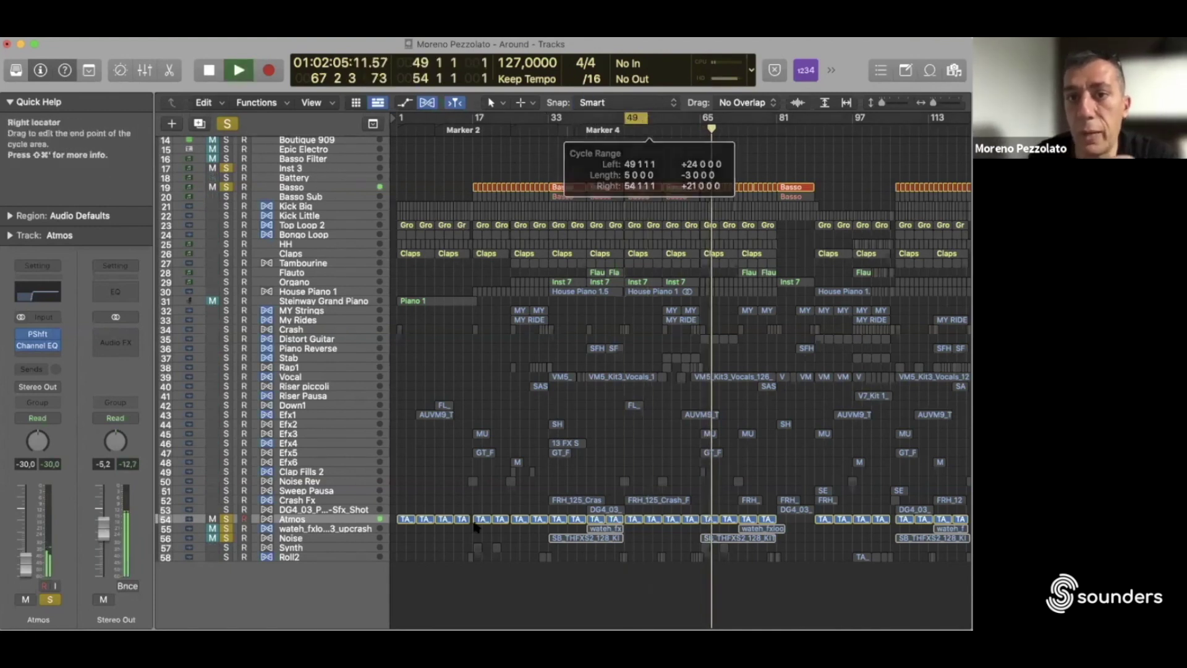
key(space)
key(space)
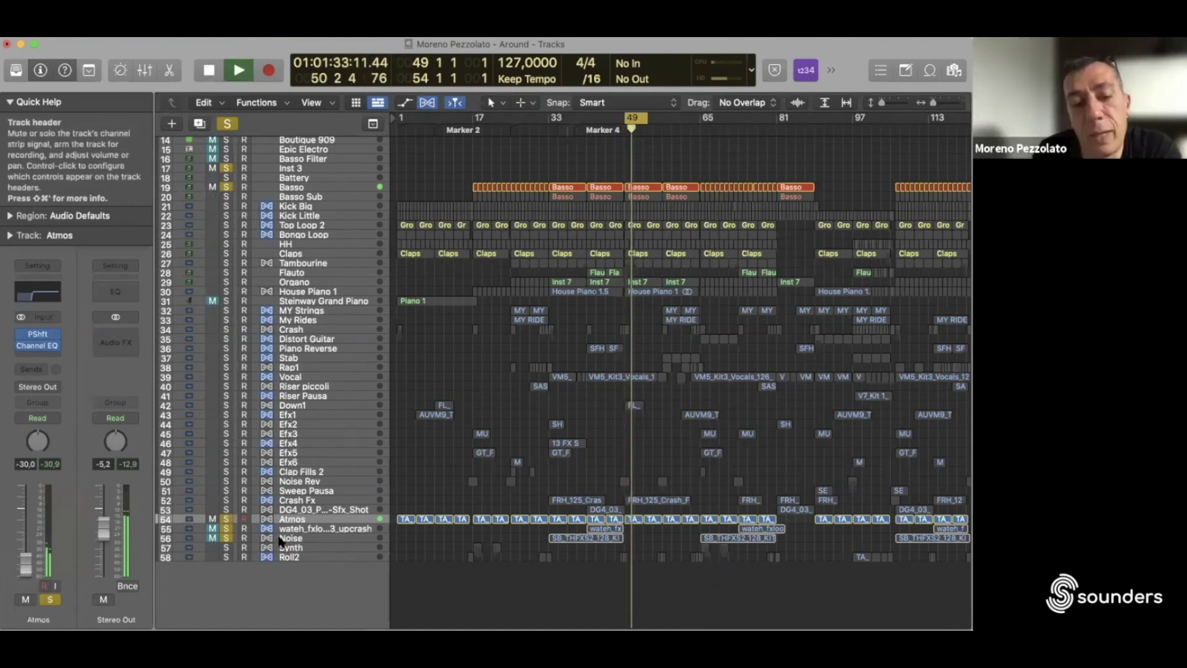
Step: Examine the Pitch Shifter settings on the Atmos track during playback and close the plug-in window
click(307, 522)
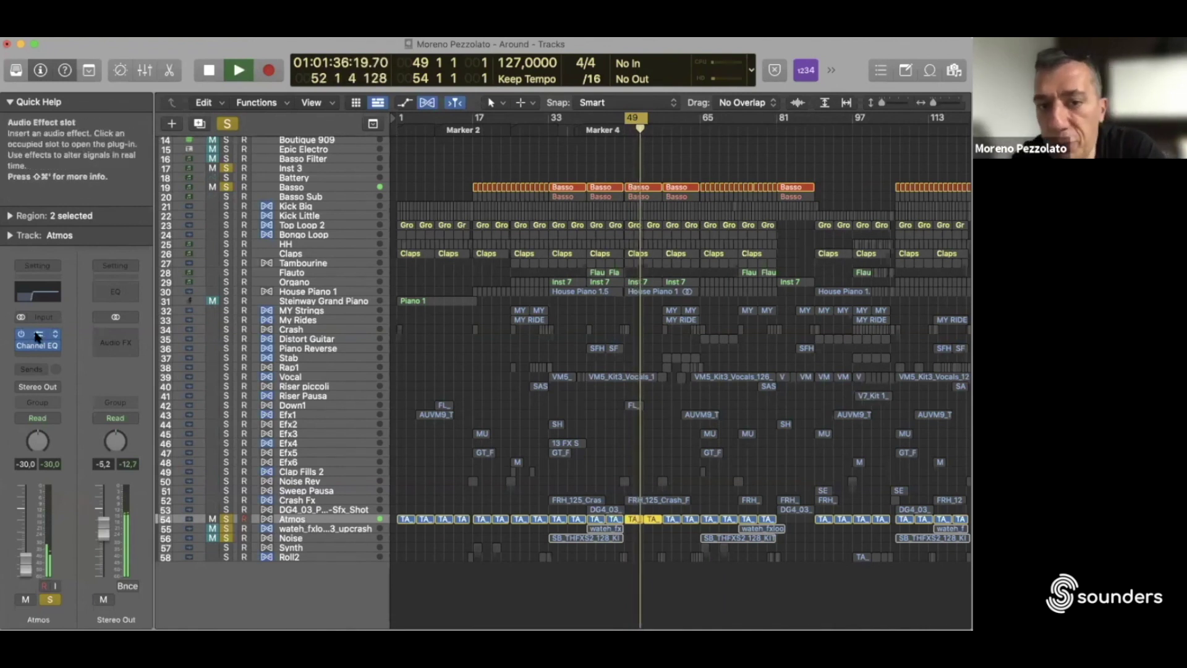
click(37, 334)
drag(413, 212, 365, 157)
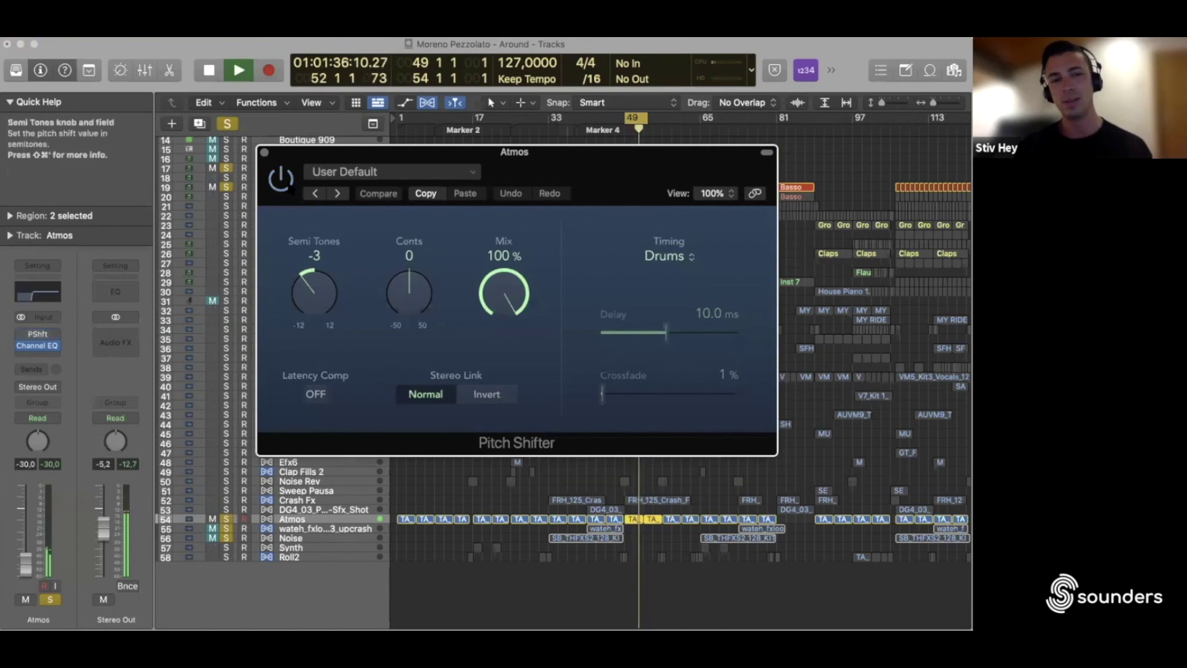
click(332, 521)
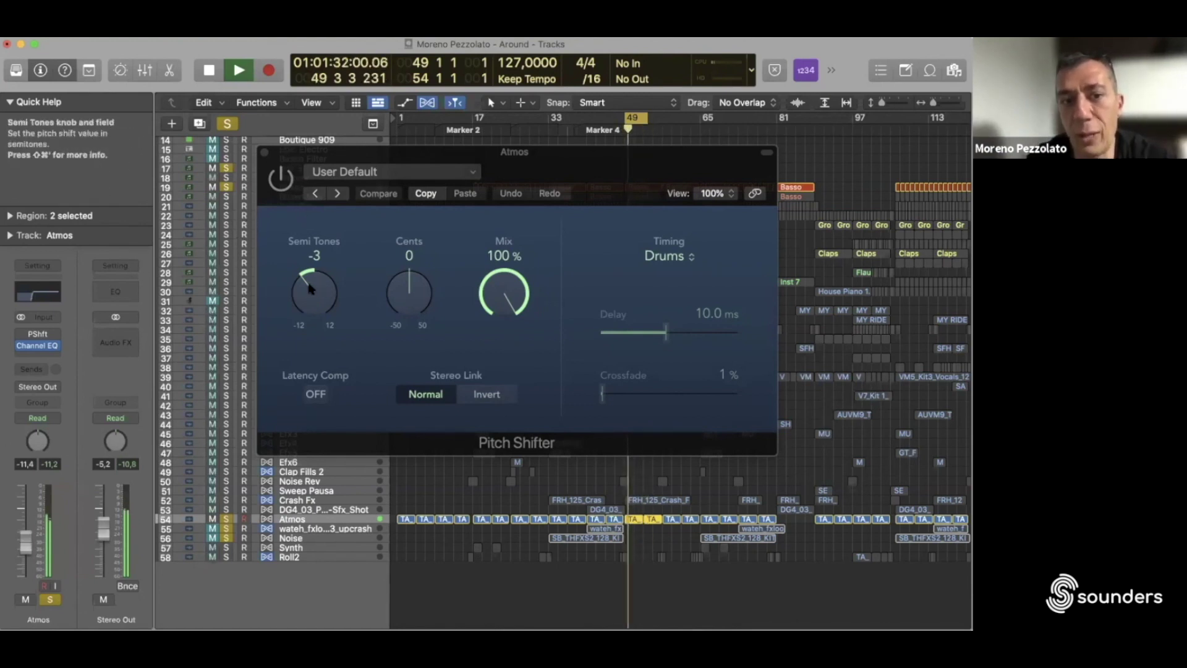
click(283, 186)
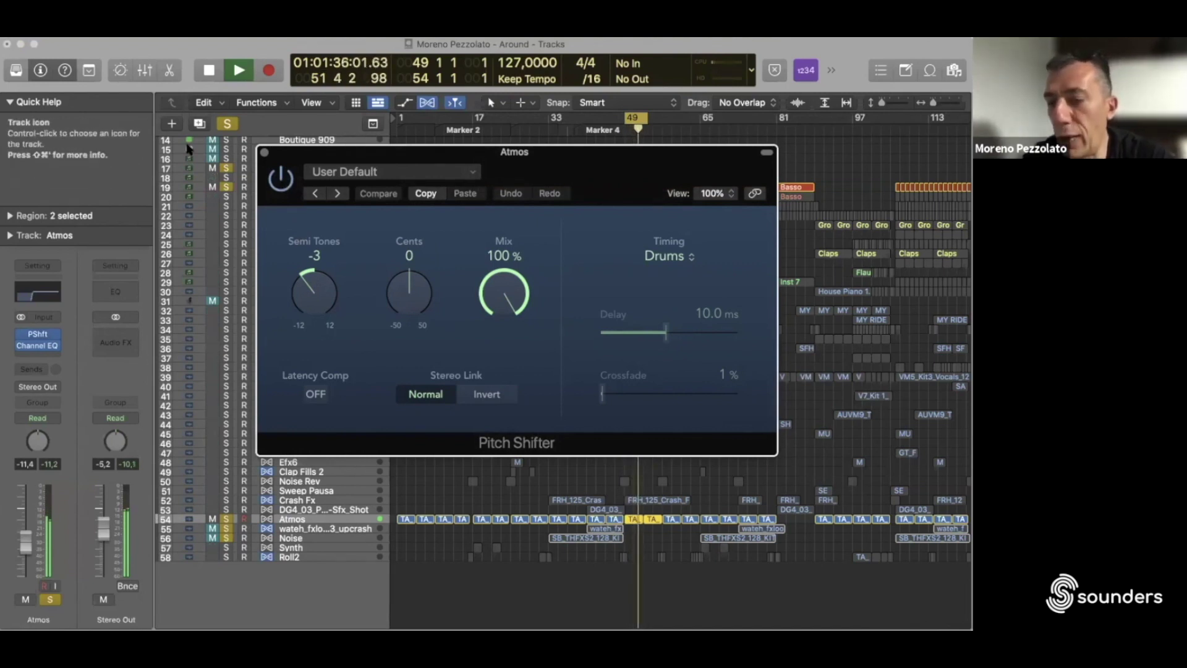
click(265, 152)
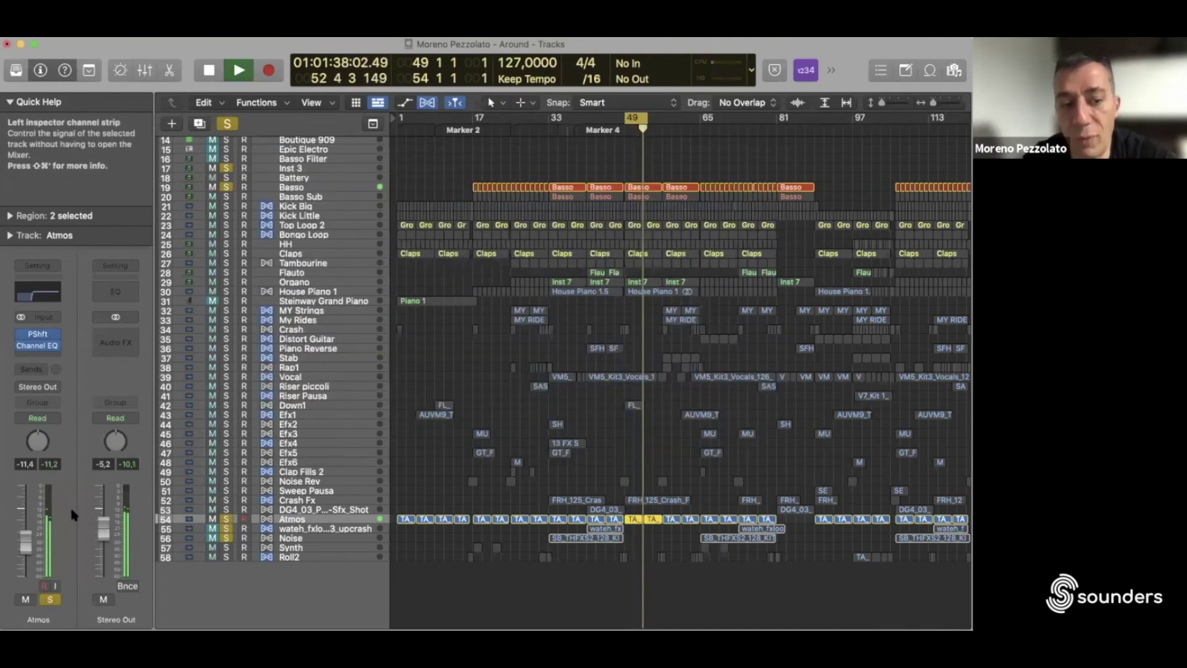
Step: Lower the Atmos track's volume to about -28.5 dB and mute the Atmos and Basso tracks
drag(26, 544, 26, 563)
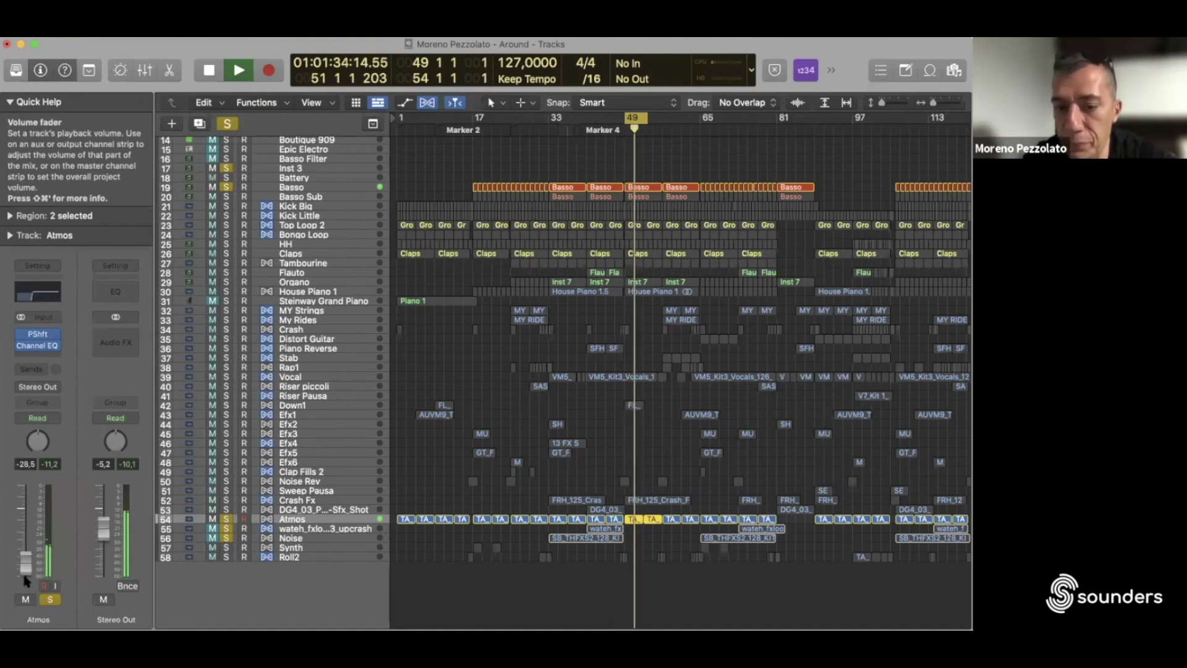
click(314, 500)
click(213, 519)
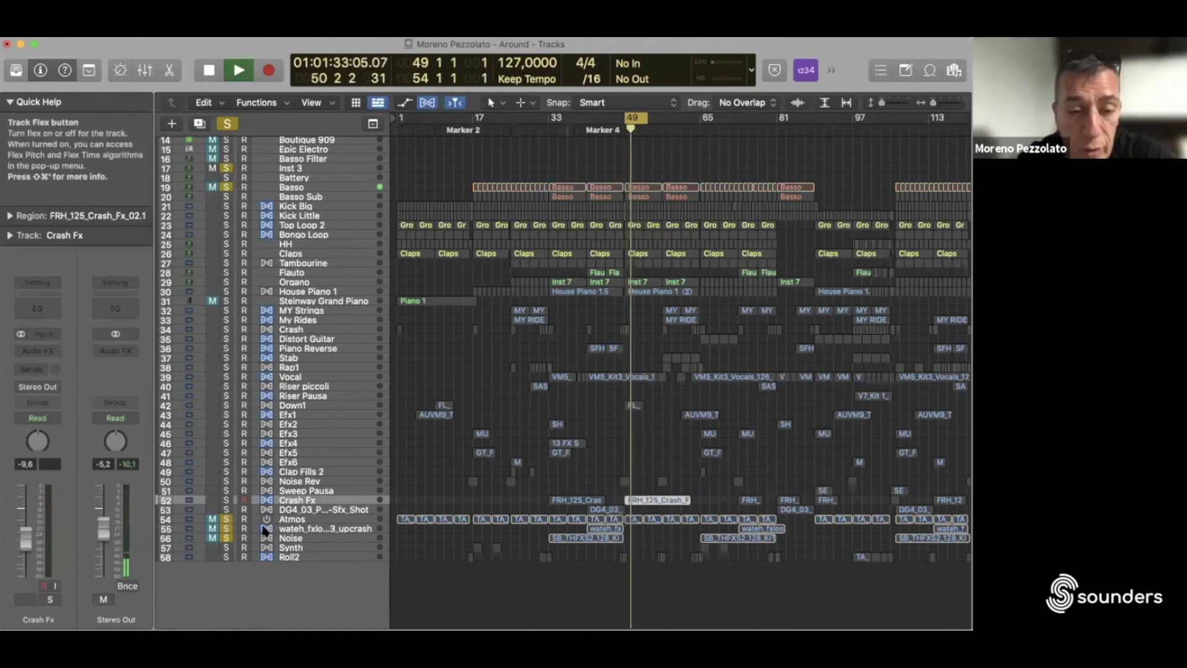
Step: Solo the Roll2 track and listen to it from about bar 14 and again from just before bar 33
click(305, 556)
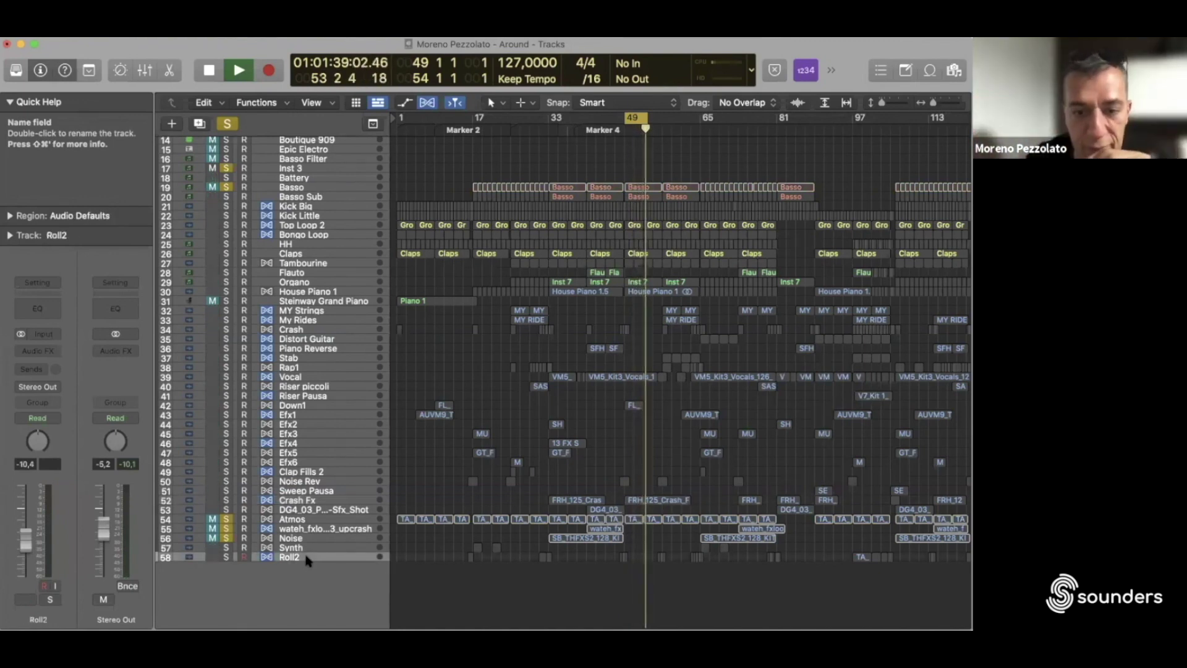
click(459, 126)
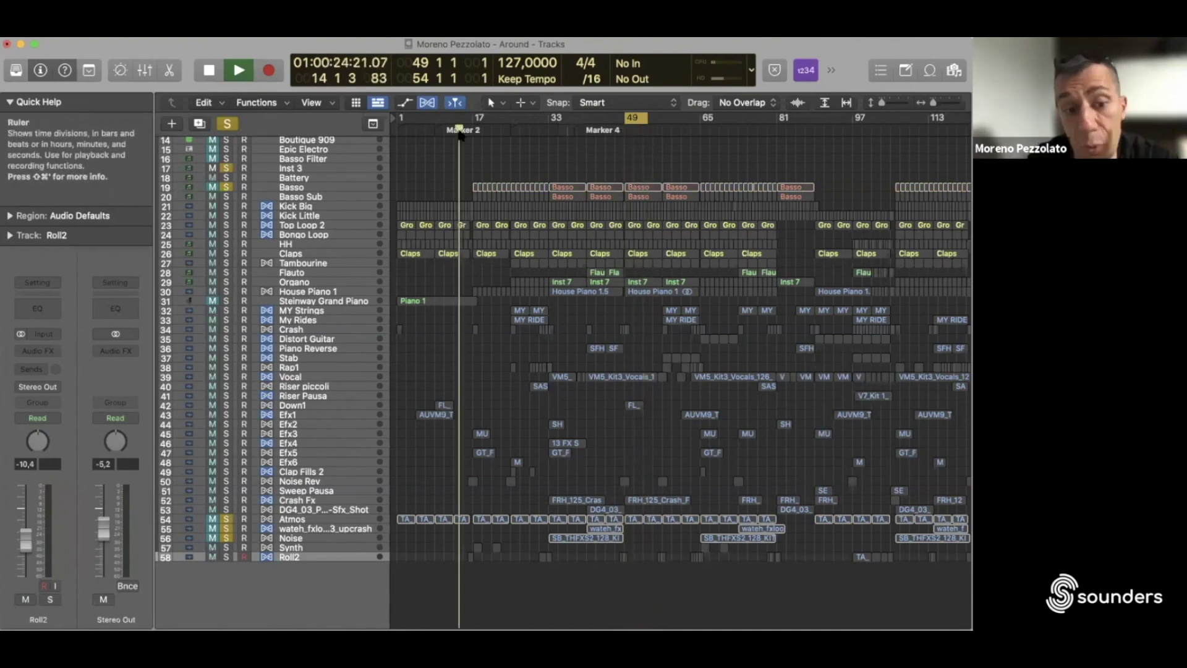
click(227, 557)
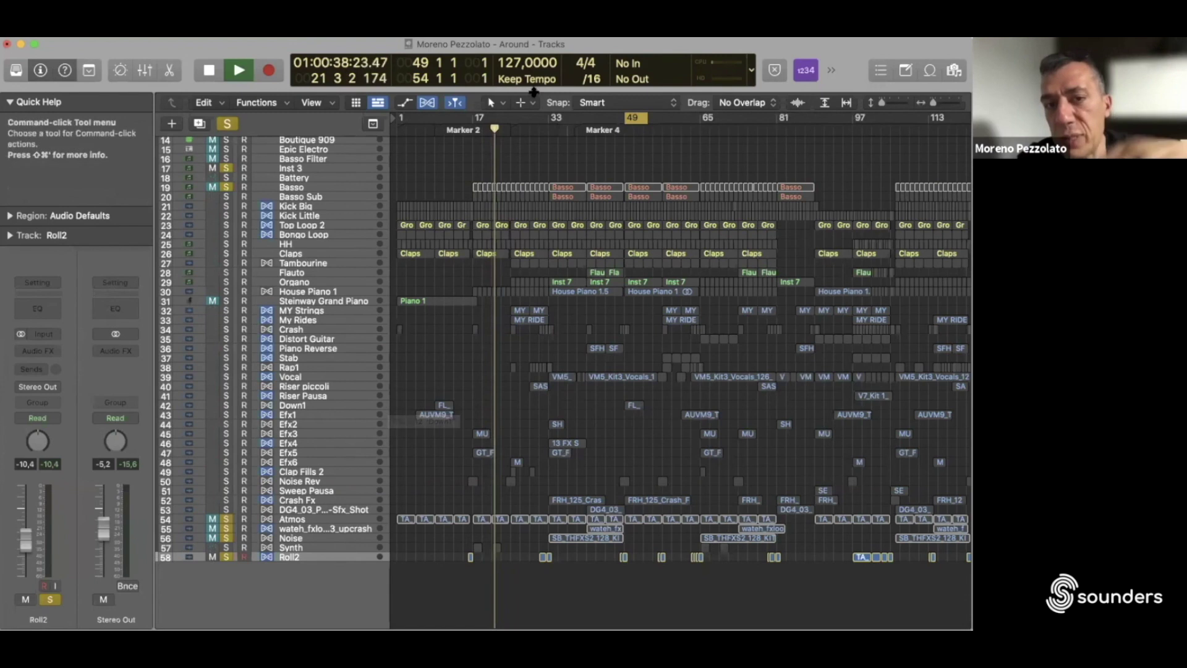
click(538, 131)
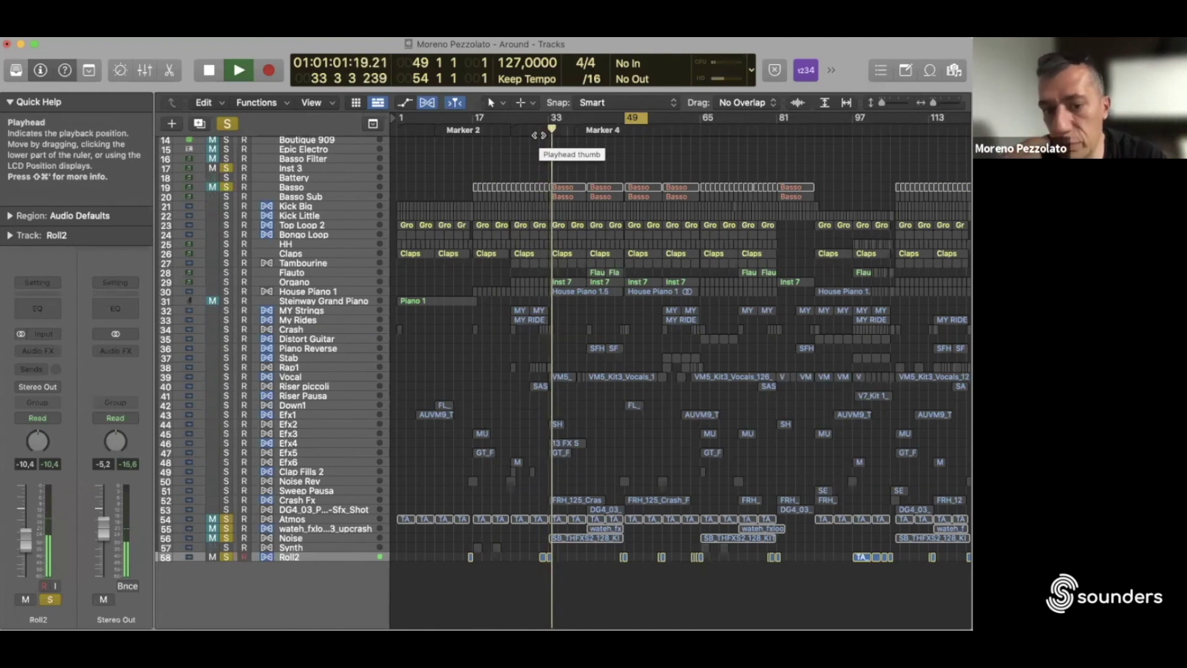
key(space)
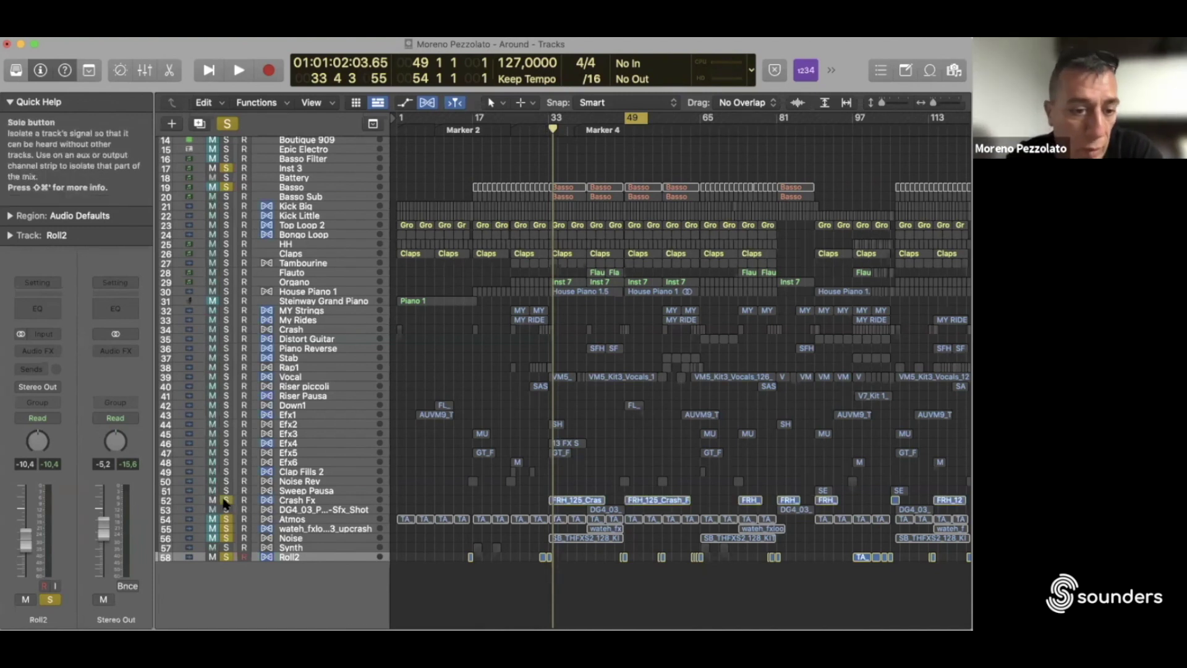
Step: Solo the Crash Fx track and play it within the cycle range from bar 49 to bar 54
click(297, 491)
click(356, 499)
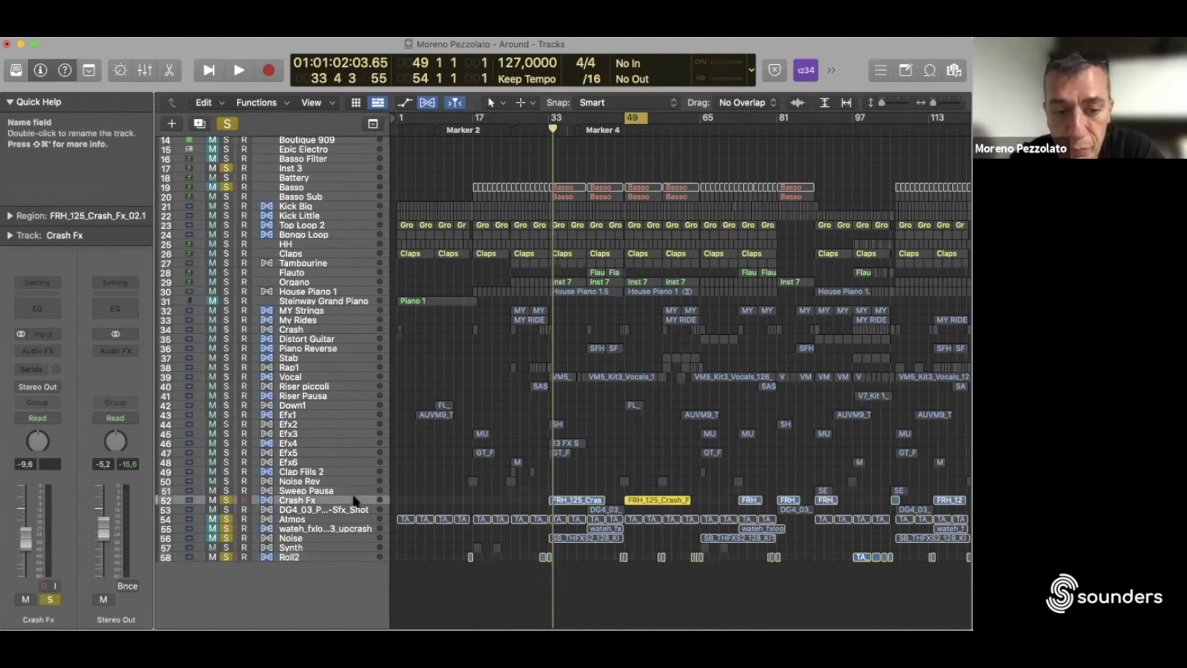
key(space)
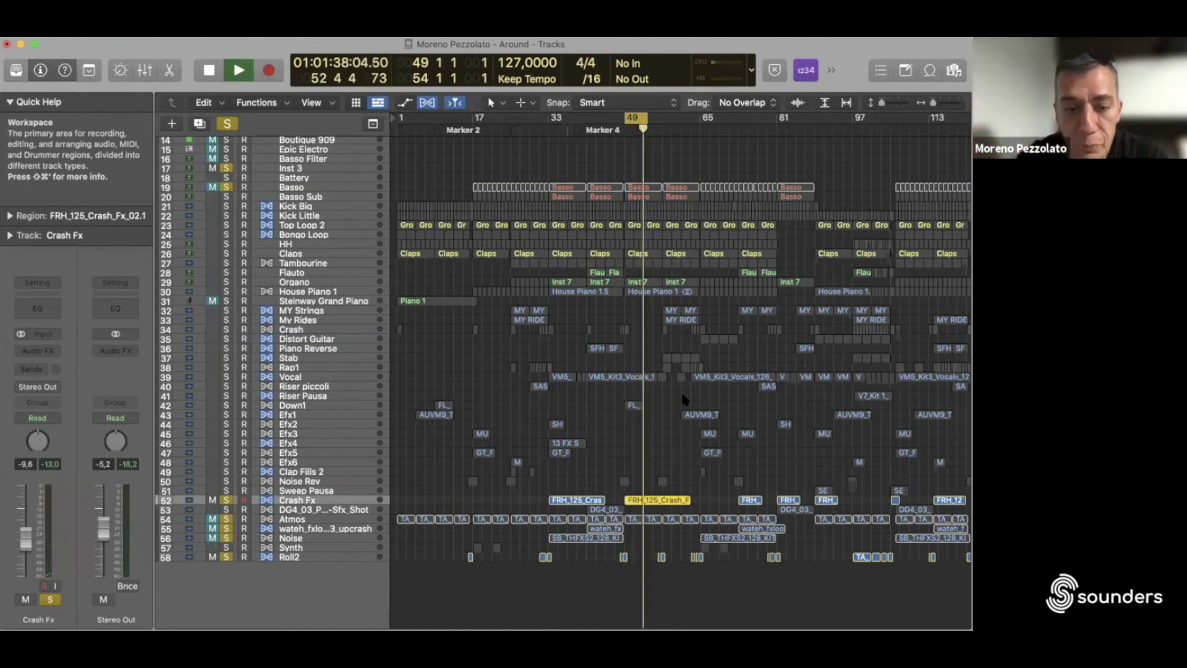
key(alt+comma)
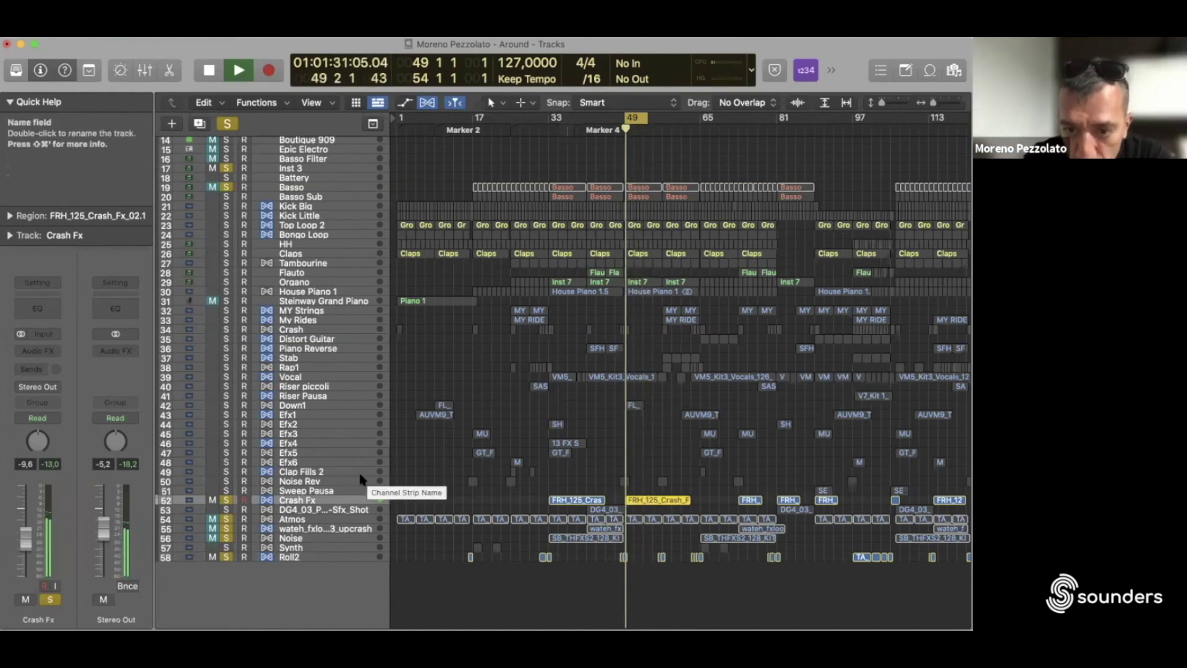
Step: Solo the Noise Rev track, mute Roll2, and listen to the transition leading into bar 17
click(227, 481)
click(320, 481)
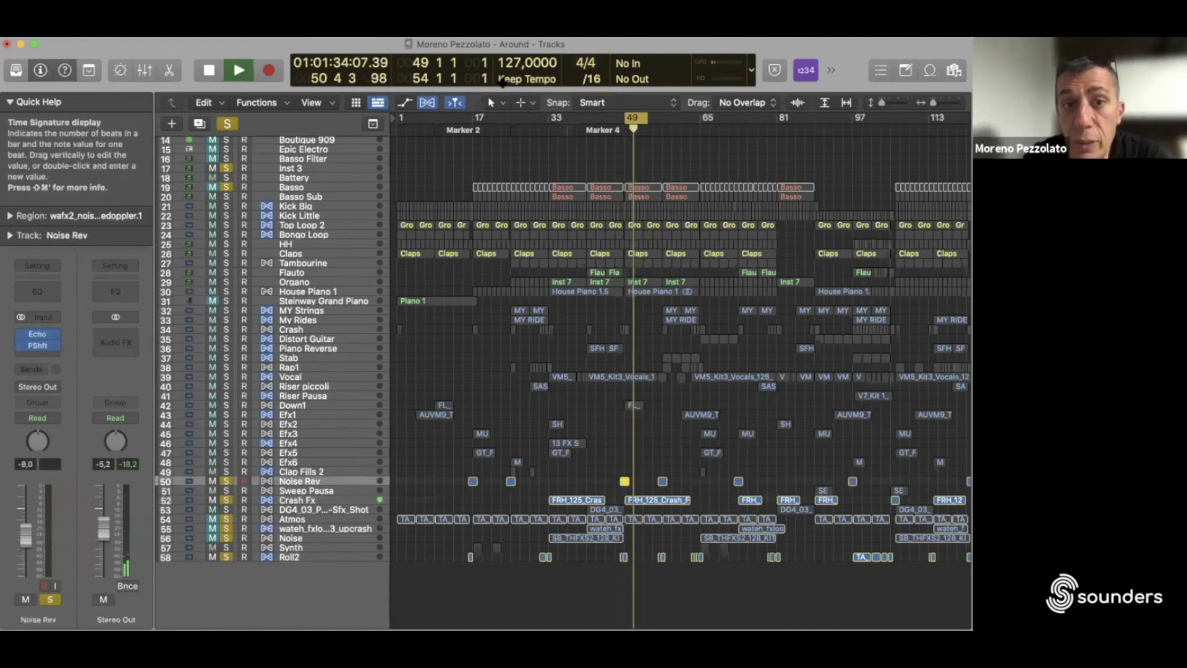
click(460, 124)
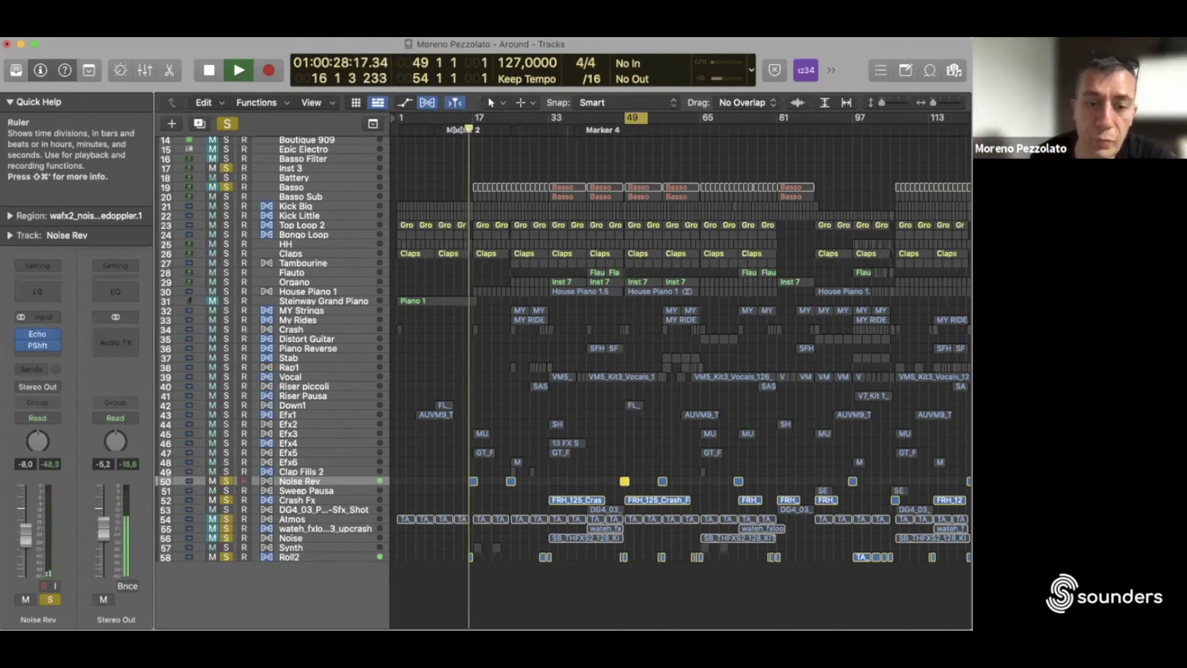
click(212, 558)
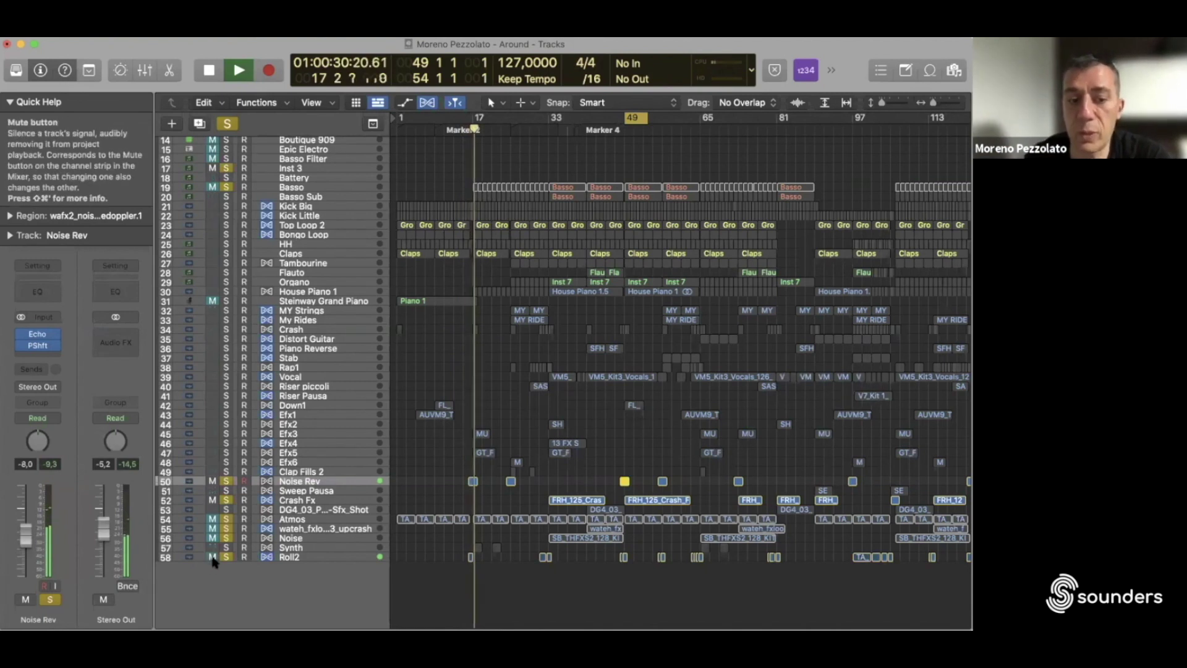
click(464, 129)
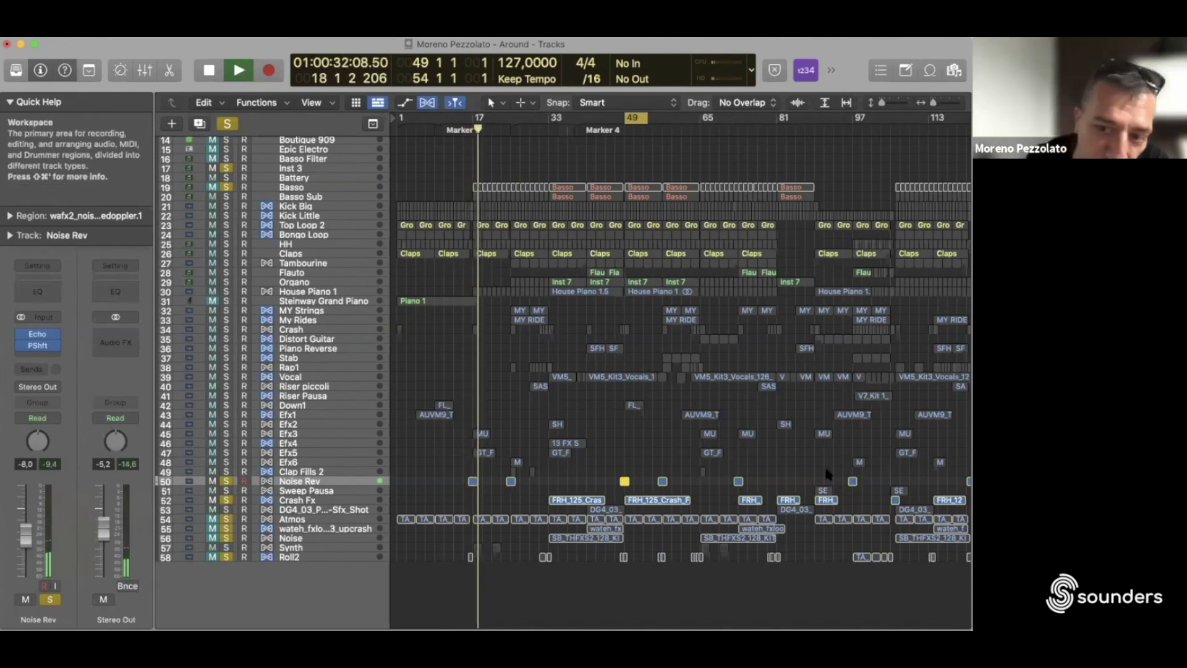
Step: Examine how the Noise Rev regions are placed across the arrangement, especially at the transitions around bars 17 and 25
scroll(741, 488, right, 3)
scroll(753, 479, right, 15)
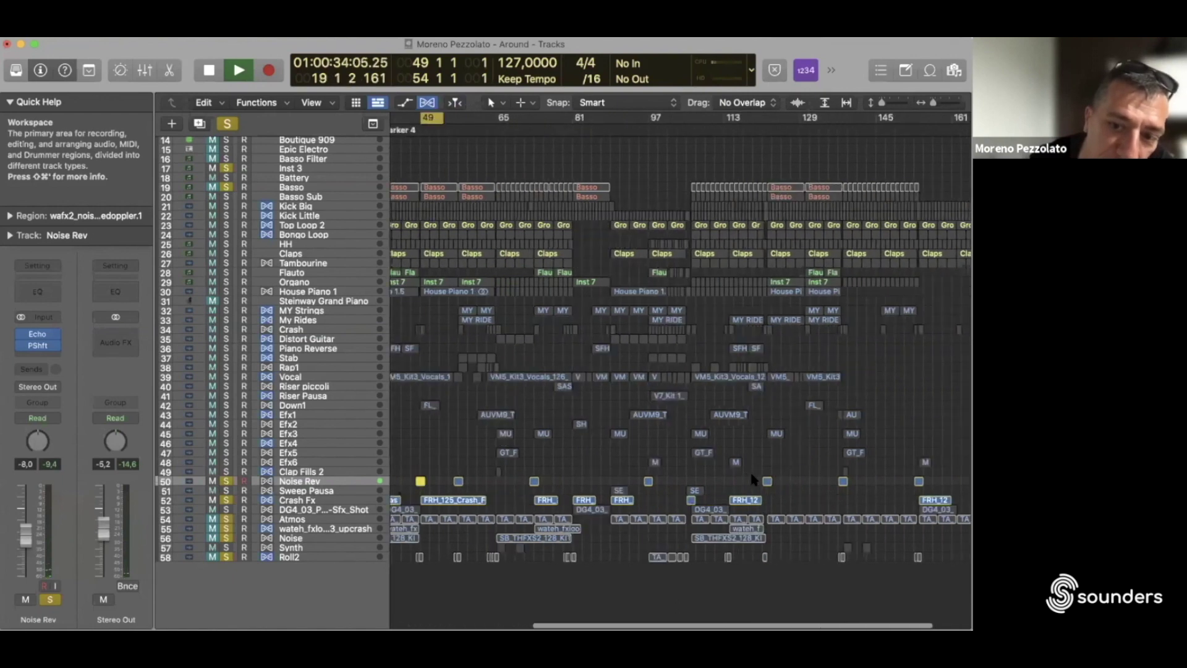
scroll(752, 477, left, 20)
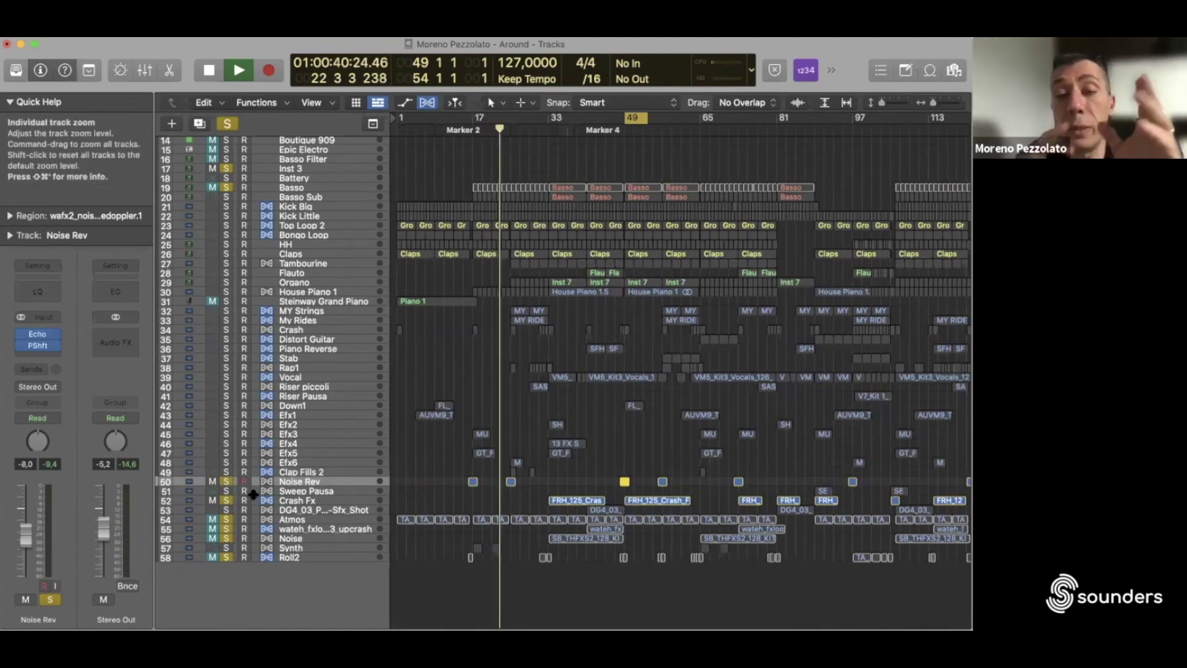
click(941, 103)
click(941, 104)
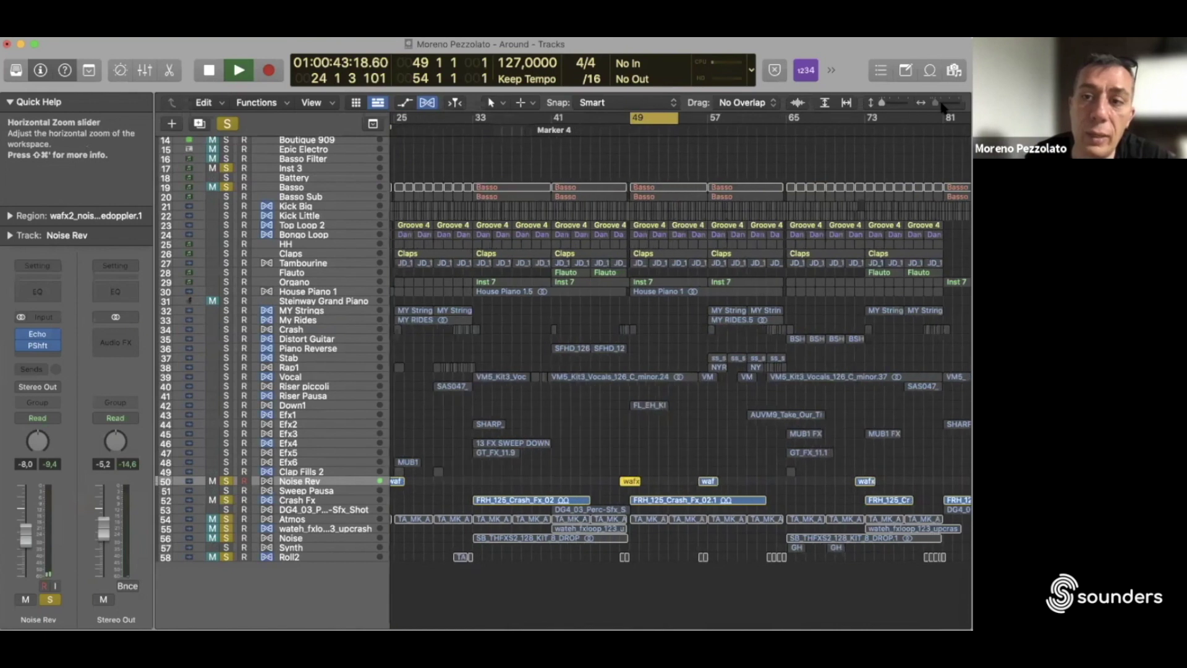
click(941, 104)
key(space)
scroll(657, 213, left, 5)
scroll(658, 215, left, 10)
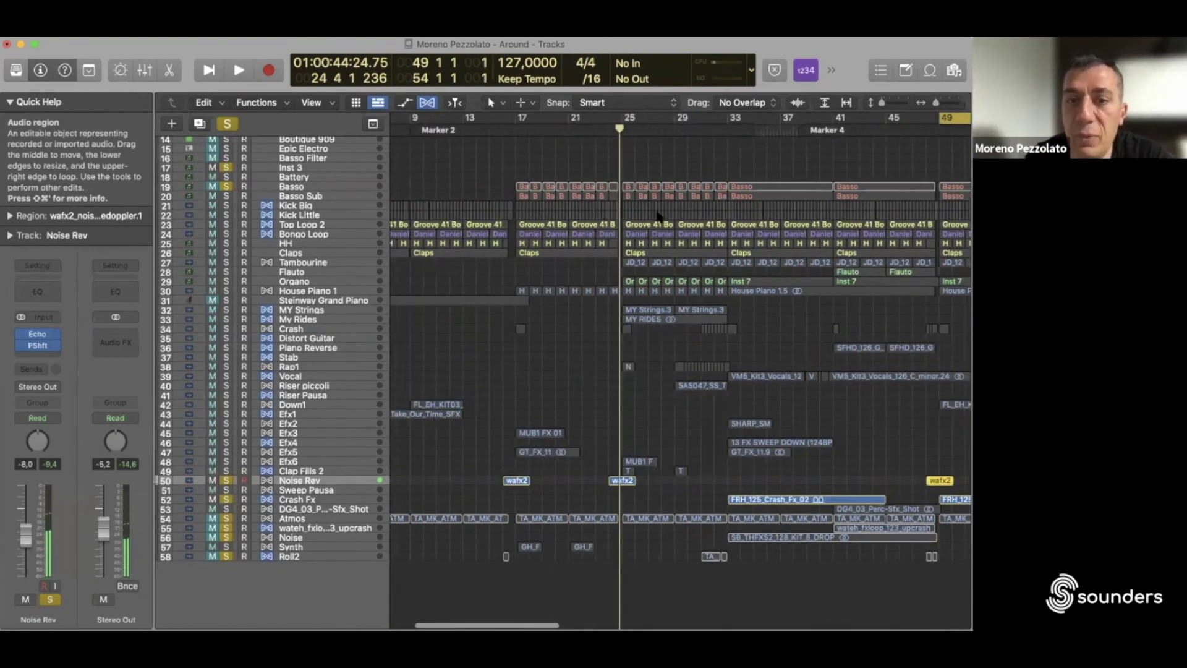
scroll(770, 113, right, 1)
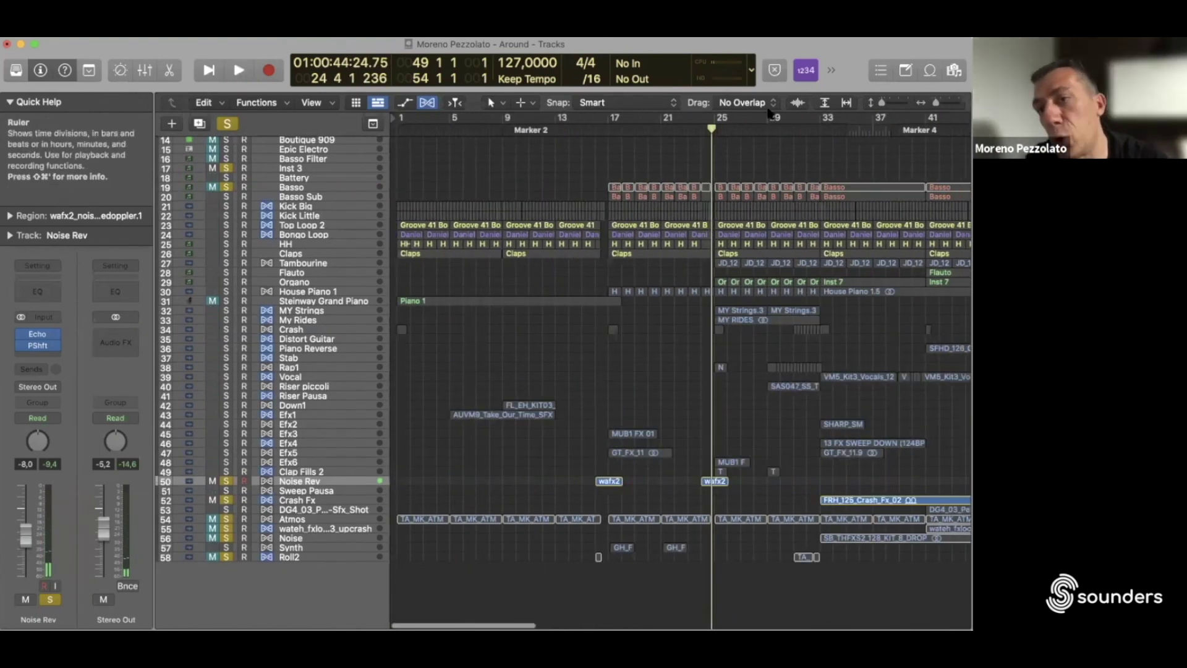
key(space)
click(944, 104)
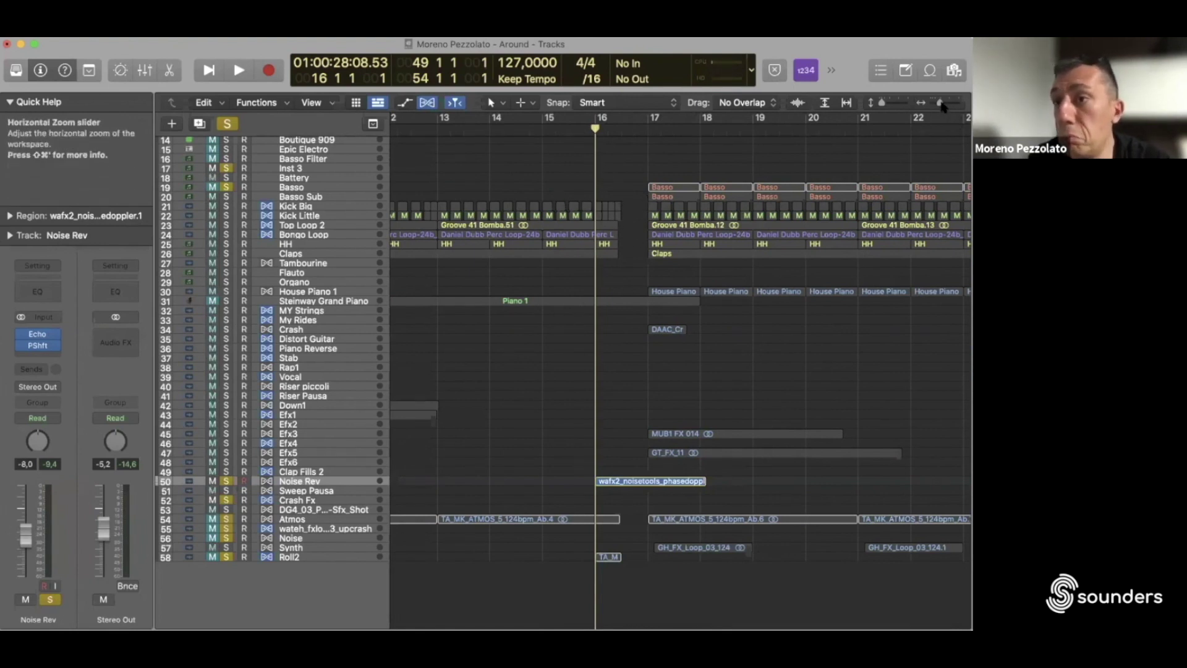
Step: Set a one-bar cycle range from bar 24 to bar 25, at the start of the Noise Rev region
drag(940, 102, 938, 103)
scroll(728, 189, right, 3)
scroll(730, 193, right, 10)
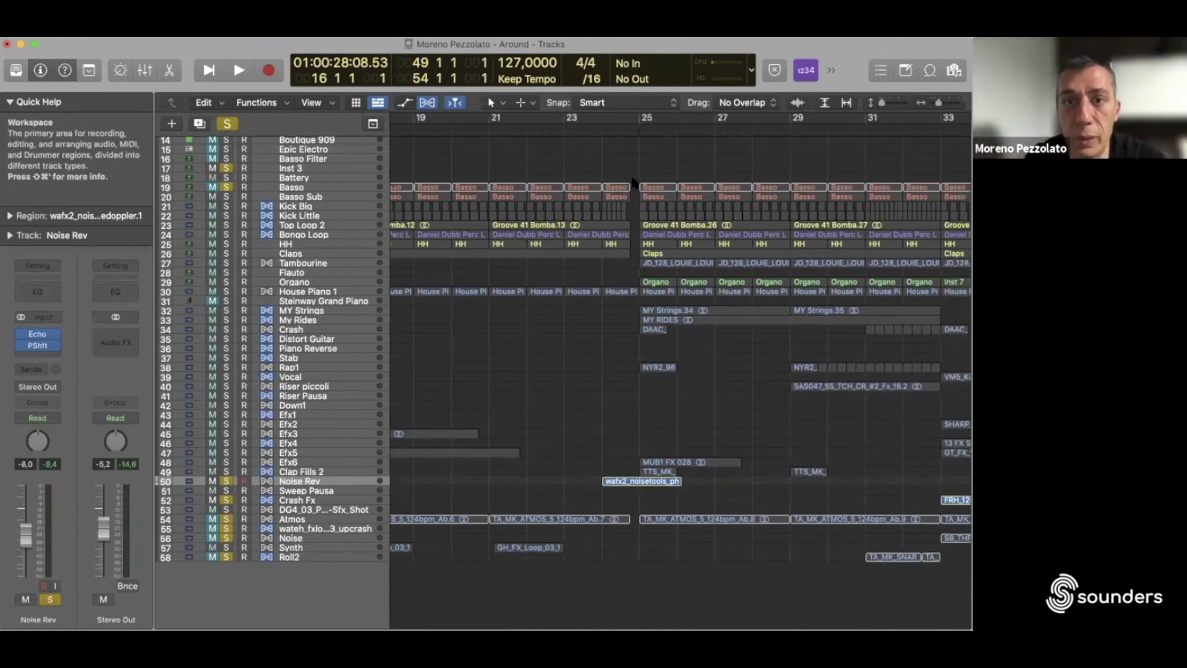
drag(615, 130, 627, 129)
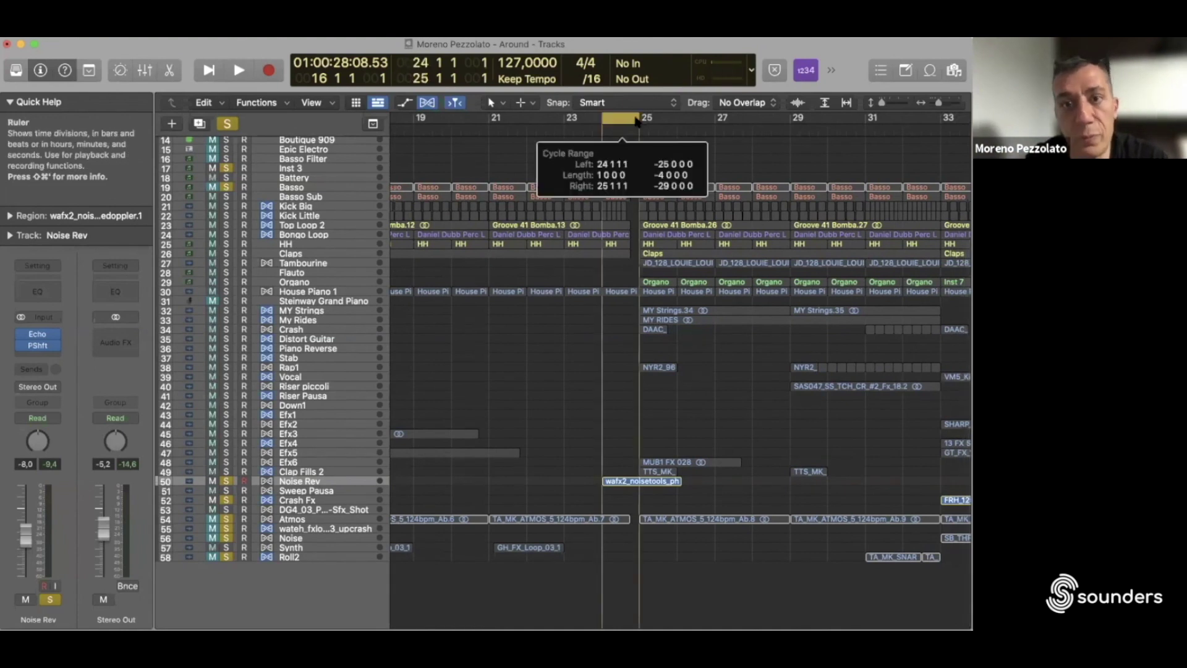
Step: Clear all track solos and unmute the Atmos, upcrash loop, Noise and Roll2 tracks
click(227, 124)
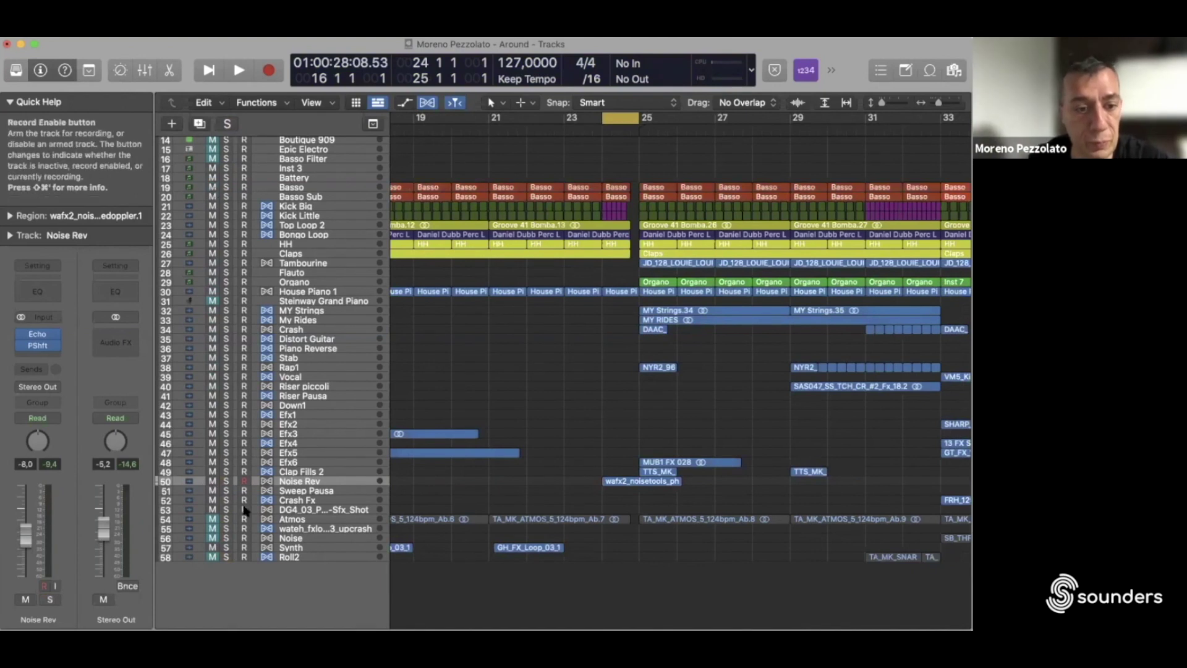
click(213, 519)
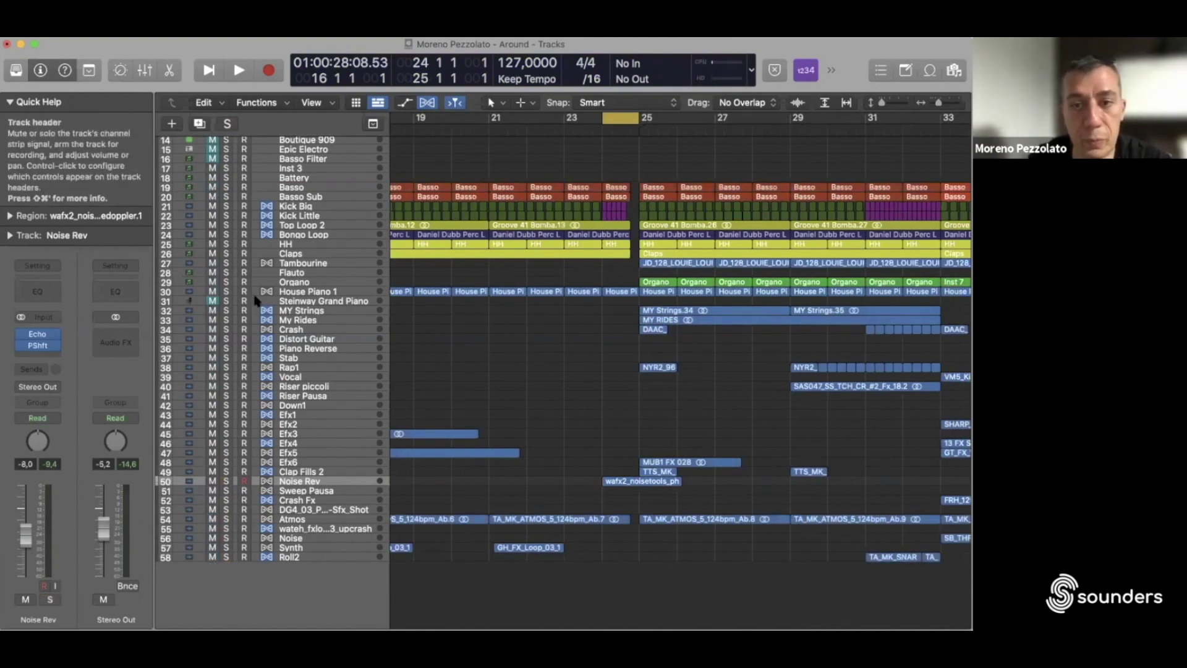
Step: Play the full mix at the transition and extend the end of the cycle range to bar 26
key(space)
drag(636, 118, 671, 118)
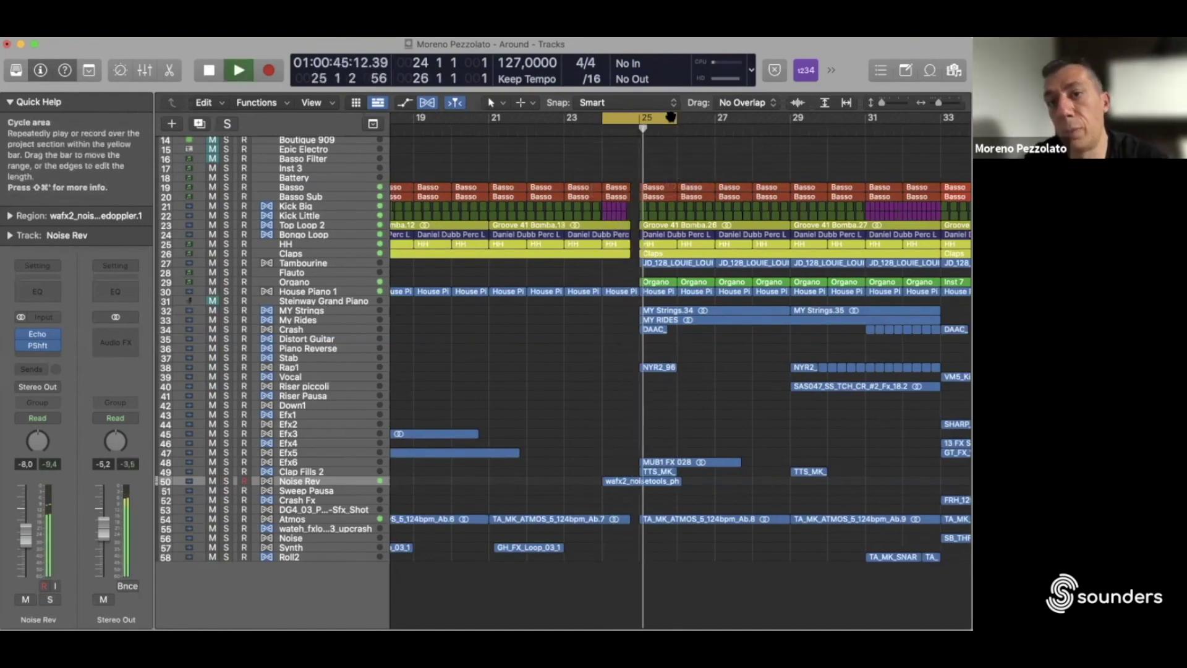
Step: Set a two-bar cycle range from bar 48 to bar 50 and play the full mix through the Noise Rev transition there
key(space)
scroll(670, 117, right, 2)
scroll(671, 117, right, 10)
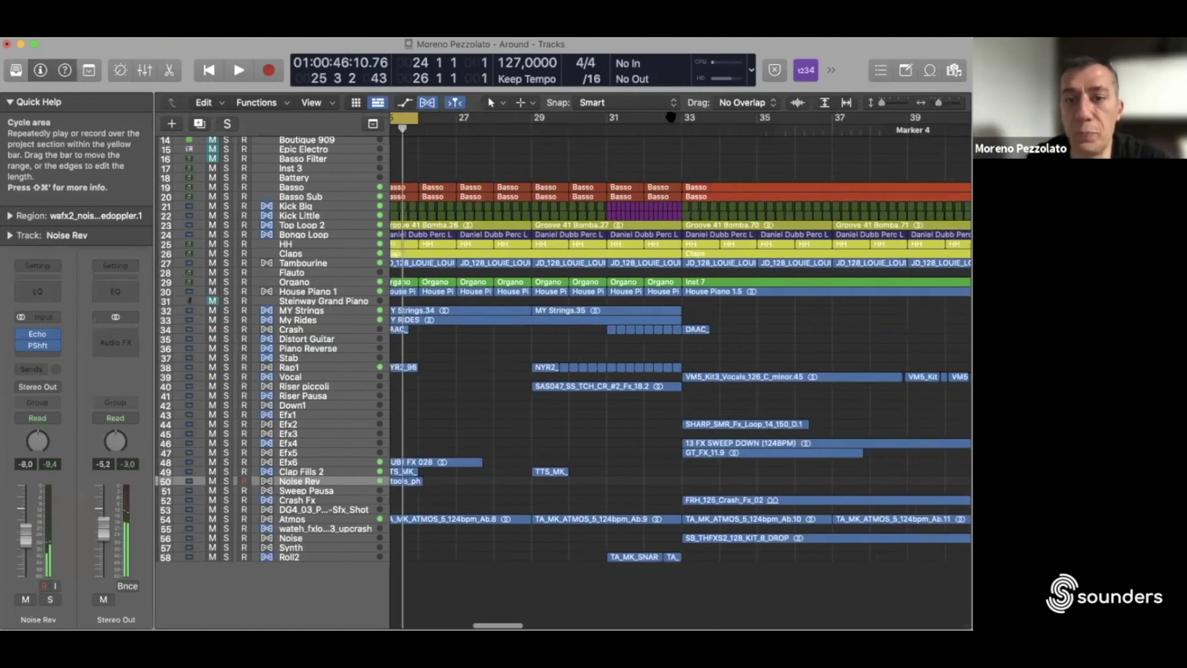
scroll(628, 95, right, 5)
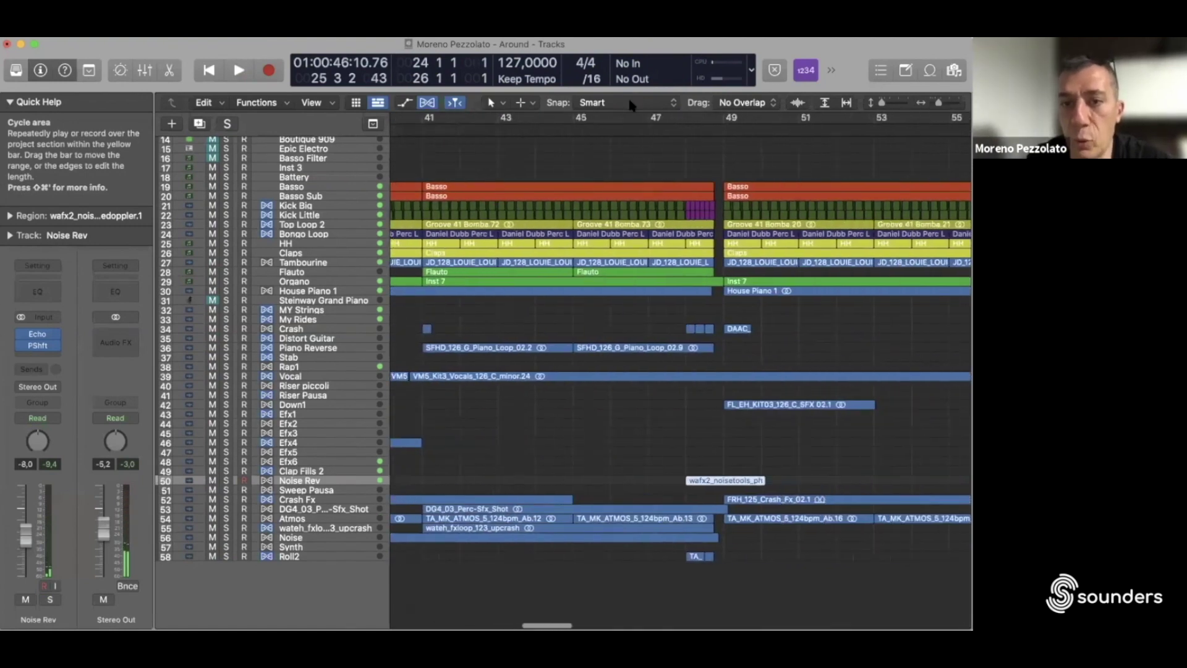
drag(590, 116, 646, 126)
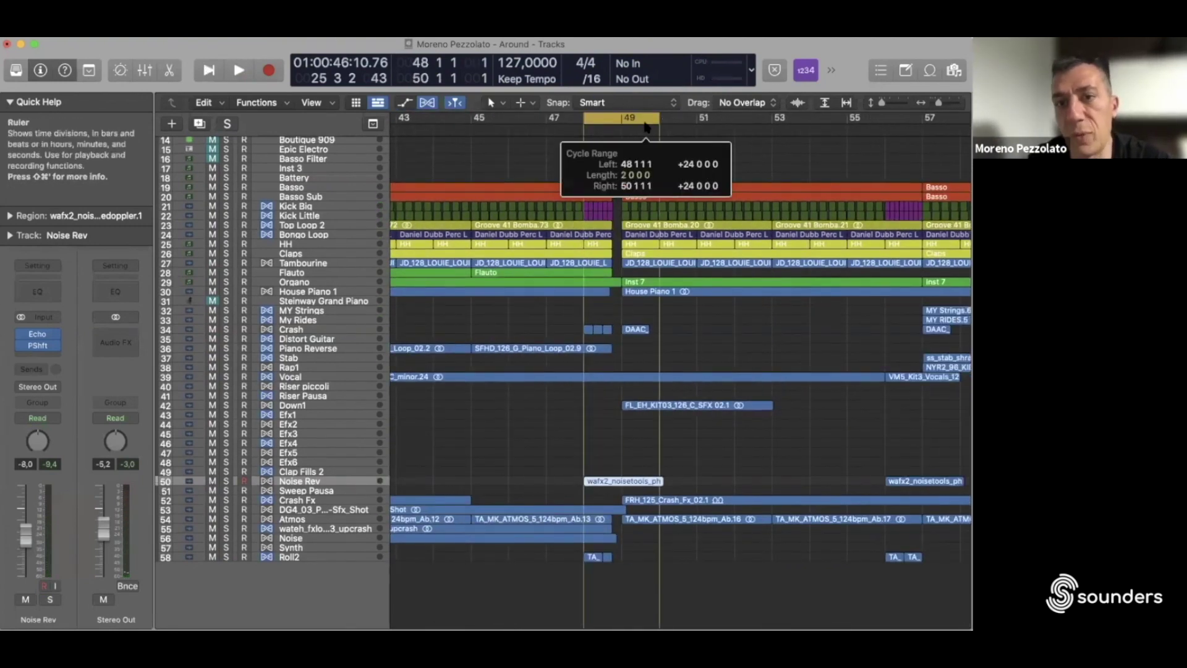
key(space)
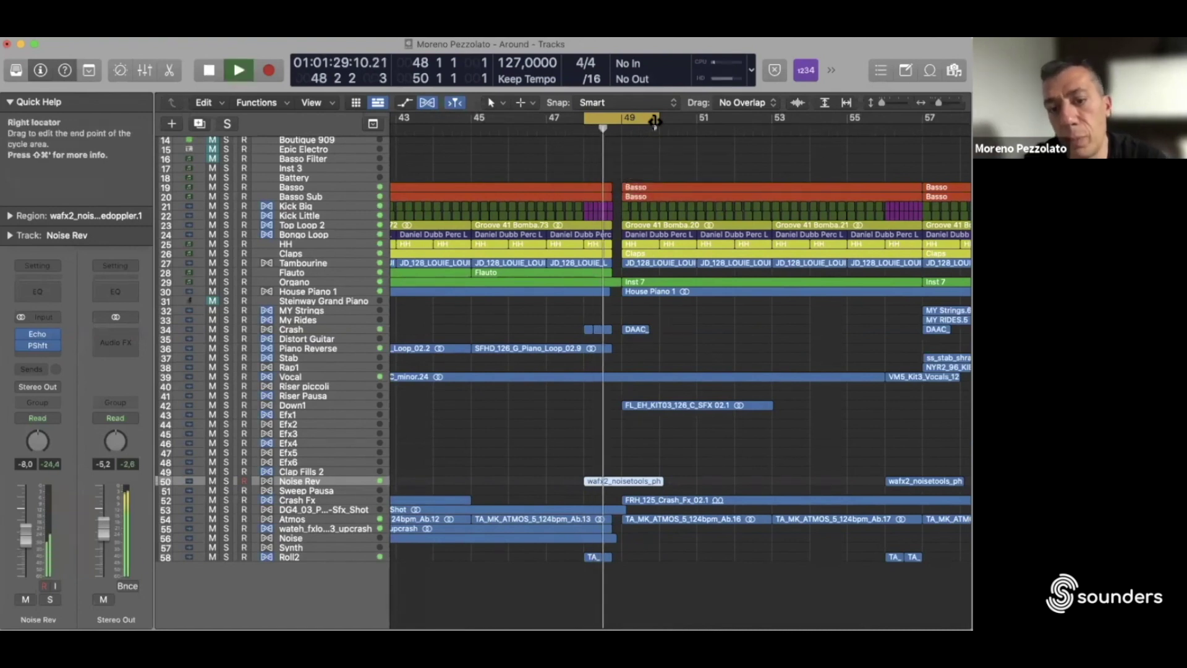
scroll(655, 121, right, 5)
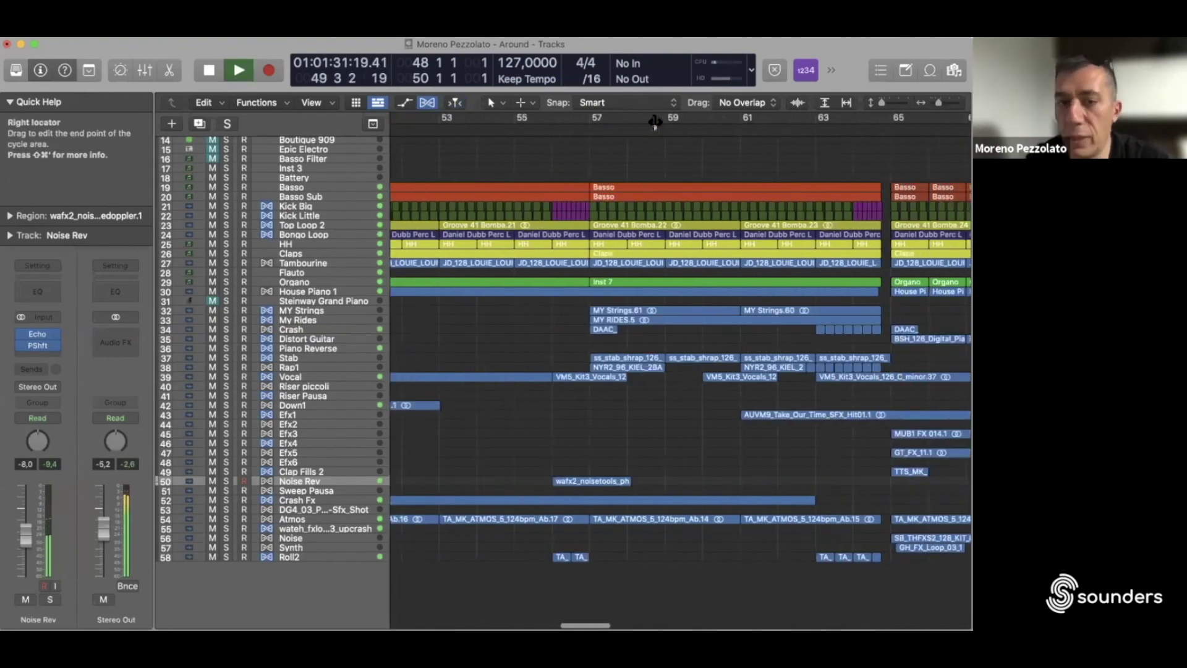
key(space)
Step: Set the cycle range from bar 64 to bar 66 and play the full mix across the bar 65 transition
scroll(612, 124, right, 5)
click(544, 128)
drag(546, 129, 579, 119)
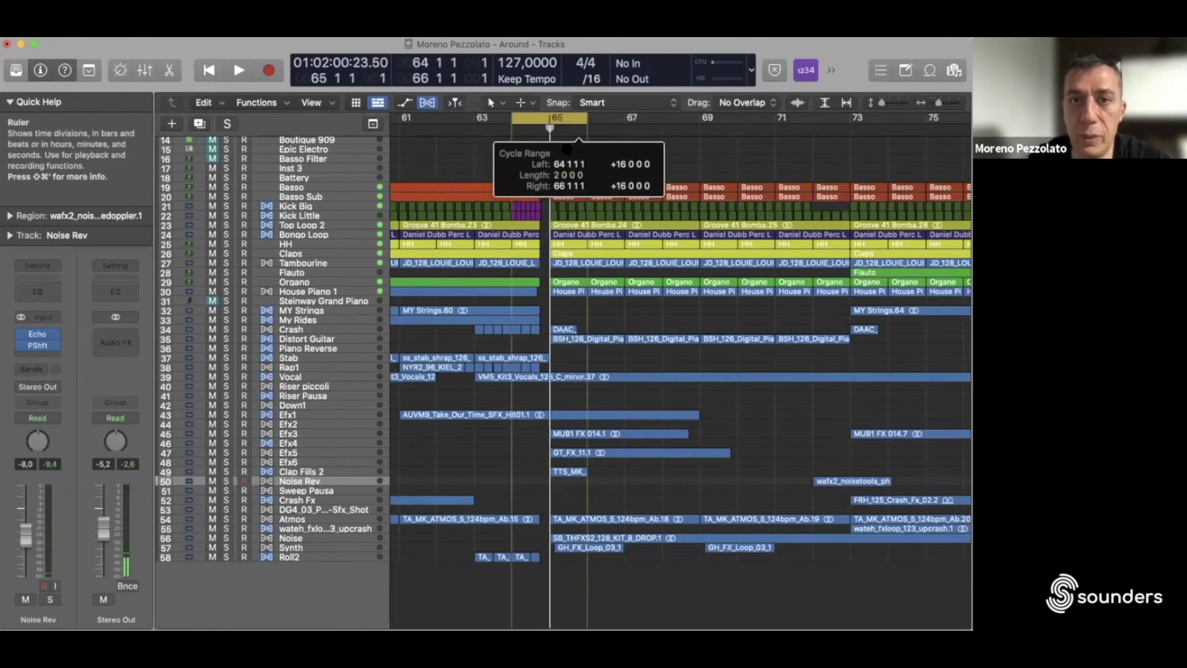
key(space)
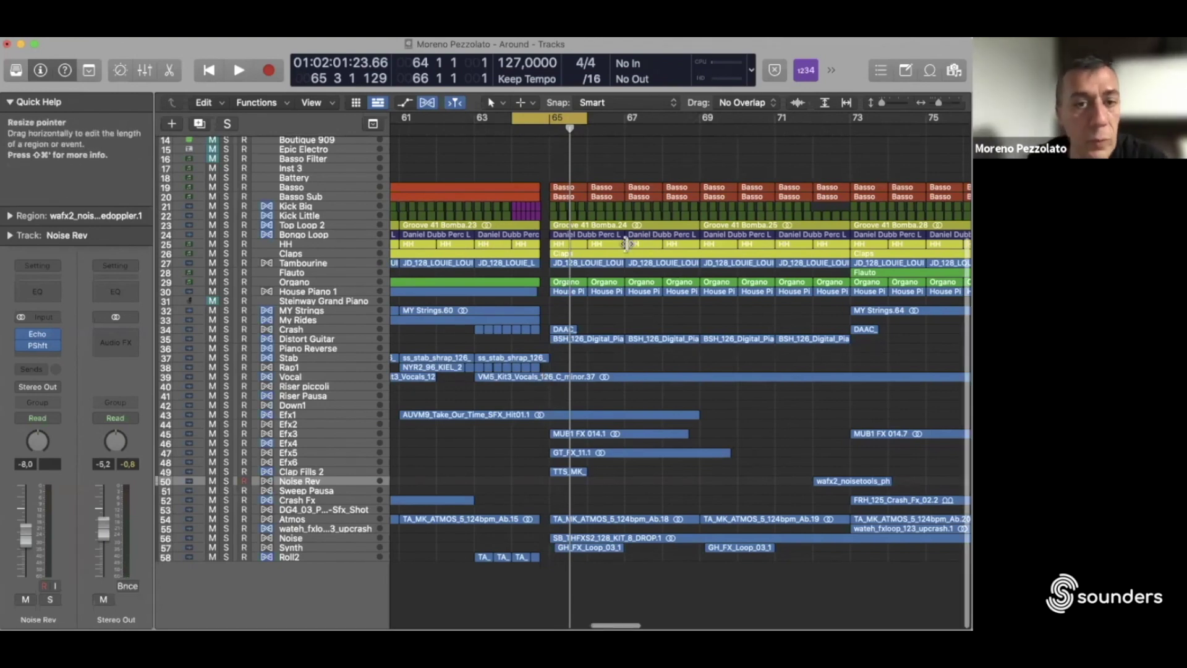
Step: Examine up close how the regions end before bar 65 and which tracks enter on that bar
scroll(626, 244, right, 3)
scroll(627, 244, left, 1)
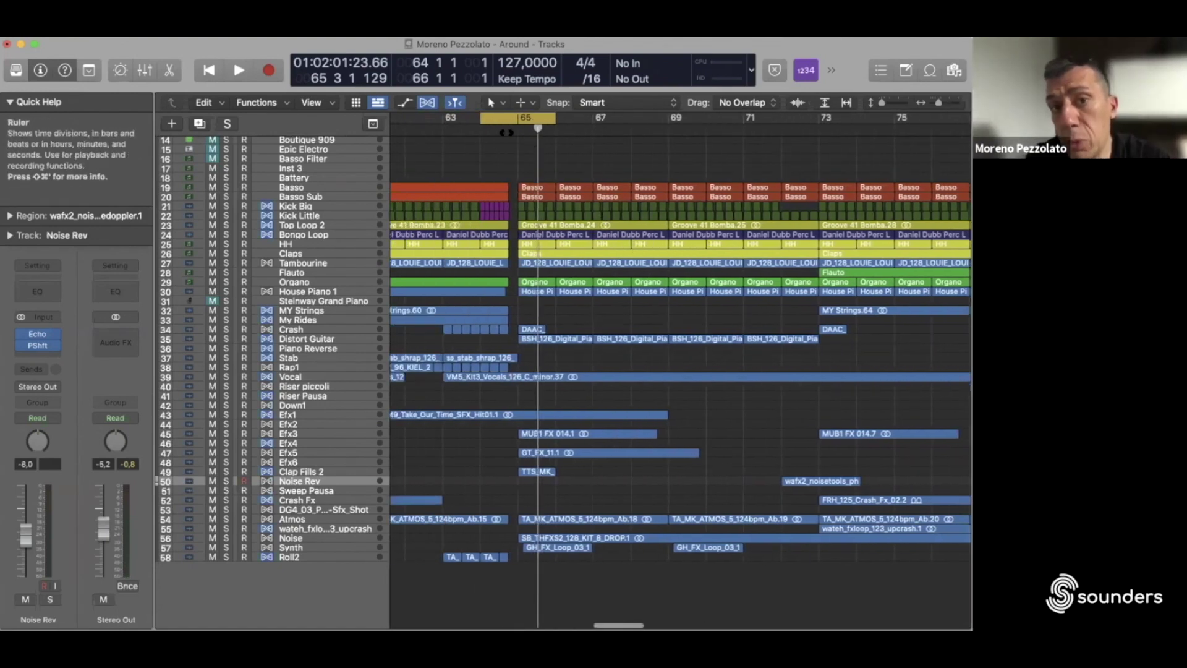
drag(939, 104, 945, 104)
scroll(680, 164, left, 2)
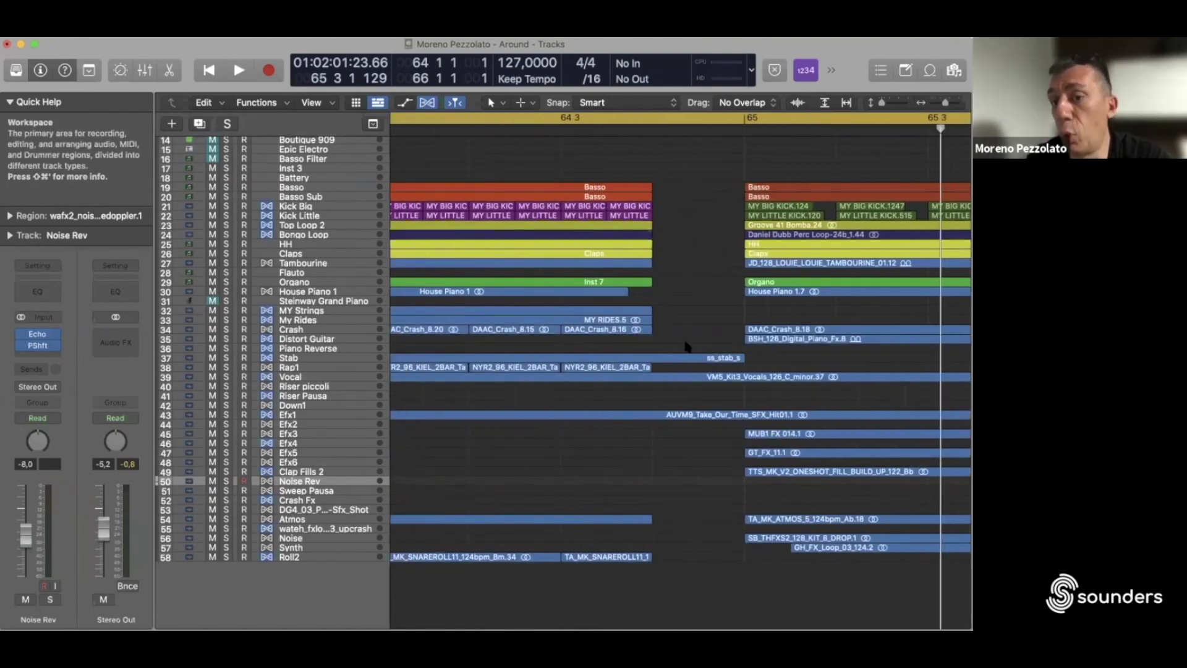
drag(945, 103, 941, 104)
scroll(659, 263, right, 5)
scroll(660, 265, up, 1)
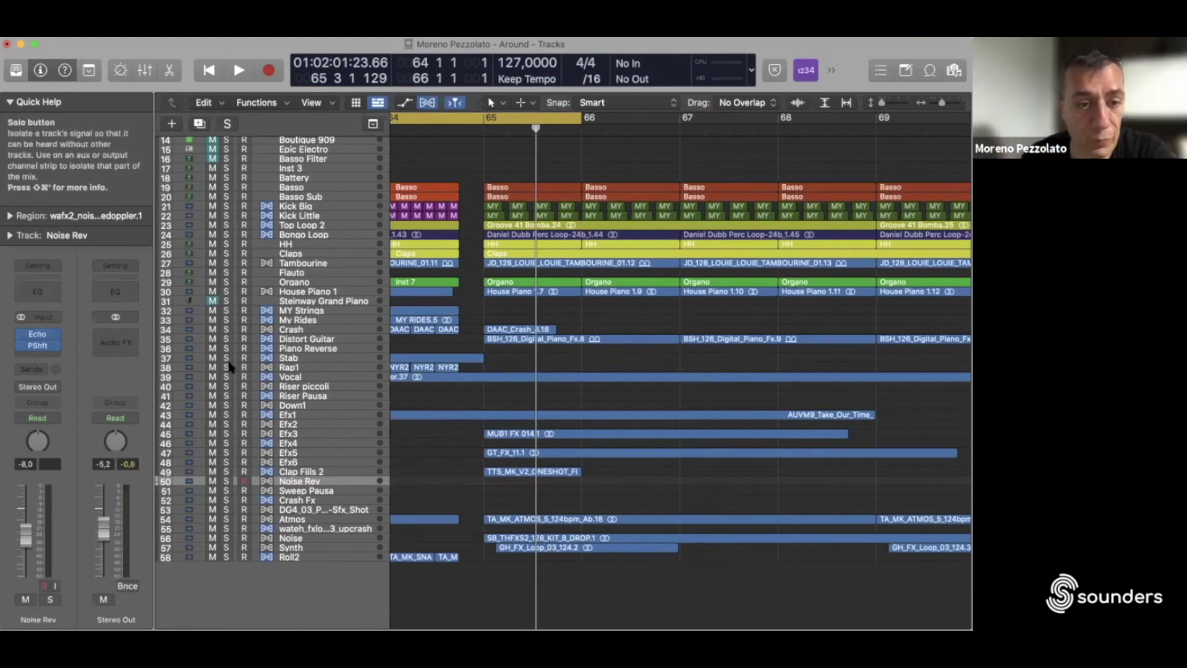
Step: Solo the Stab track and play it in a two-bar cycle from bar 57 to bar 59
scroll(387, 356, left, 6)
scroll(386, 356, left, 8)
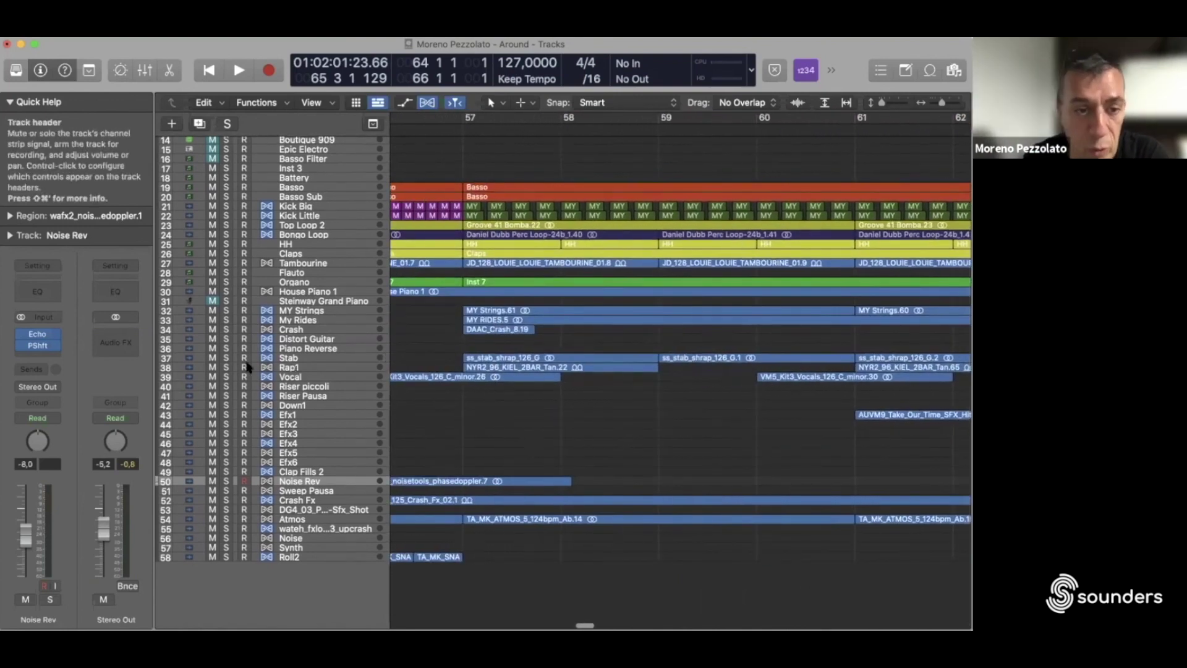
click(226, 358)
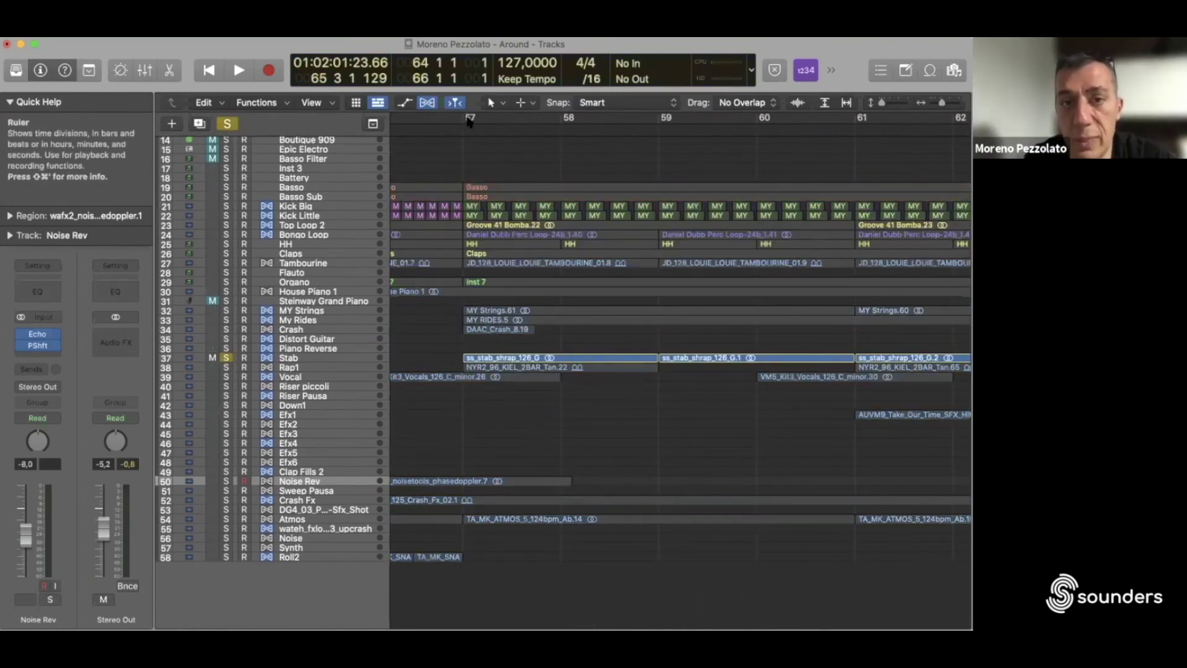
drag(469, 121, 653, 122)
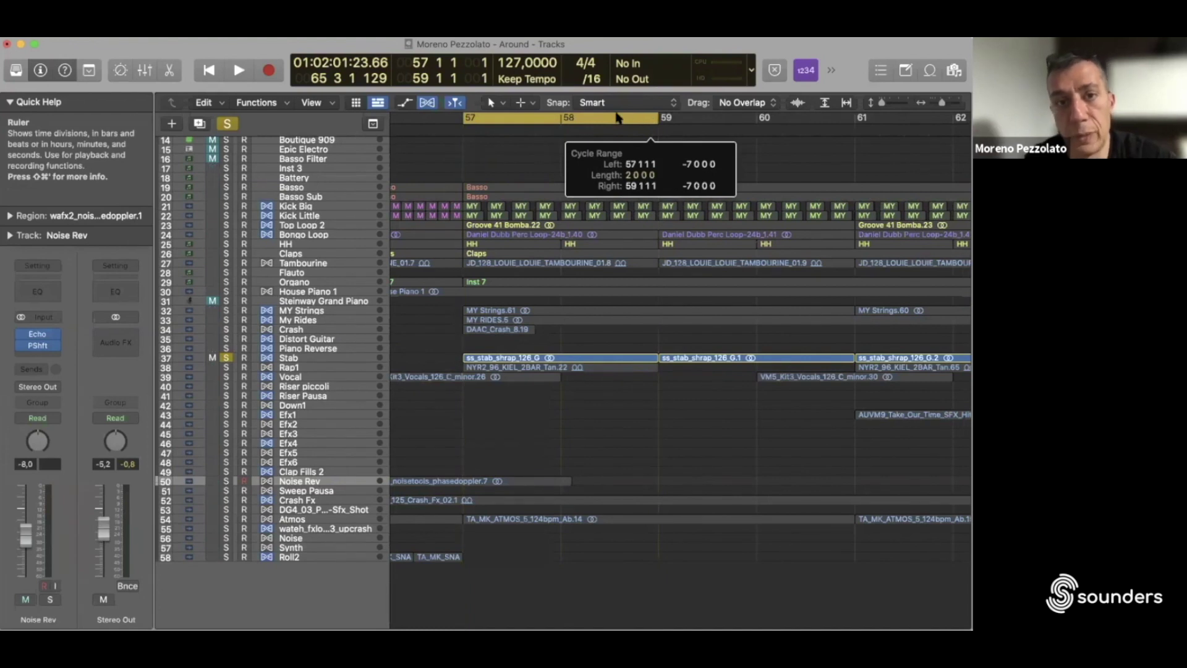
key(space)
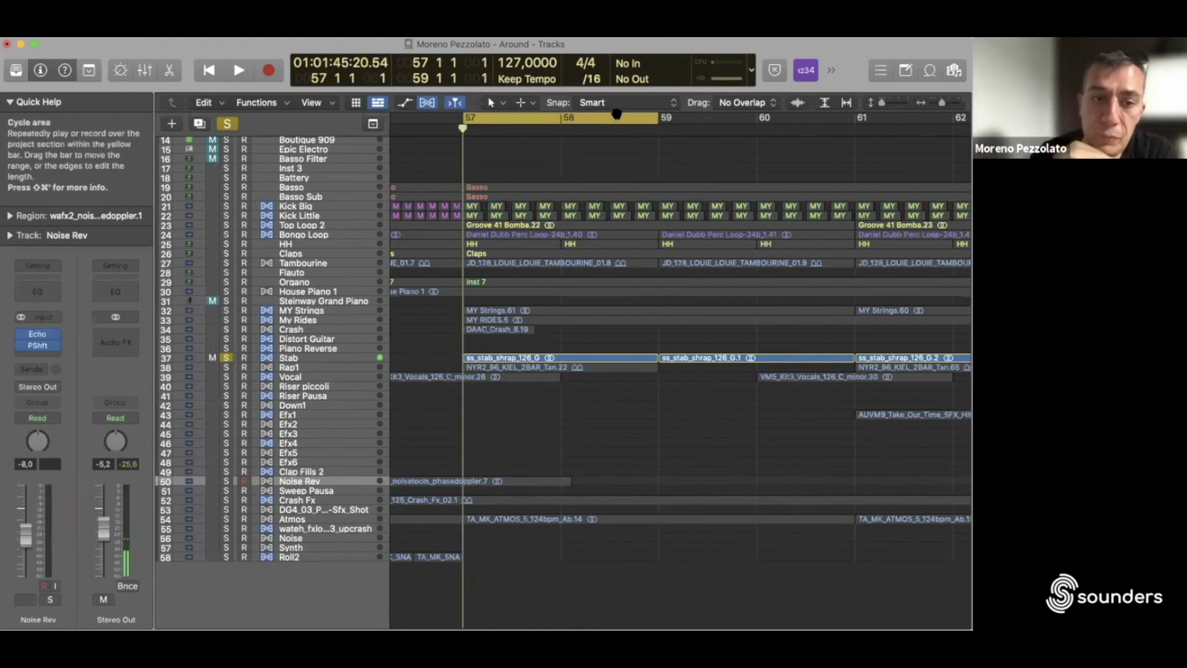
Step: Turn off the cycle and play the soloed Stab track through its regions between bars 57 and 65
click(617, 115)
key(space)
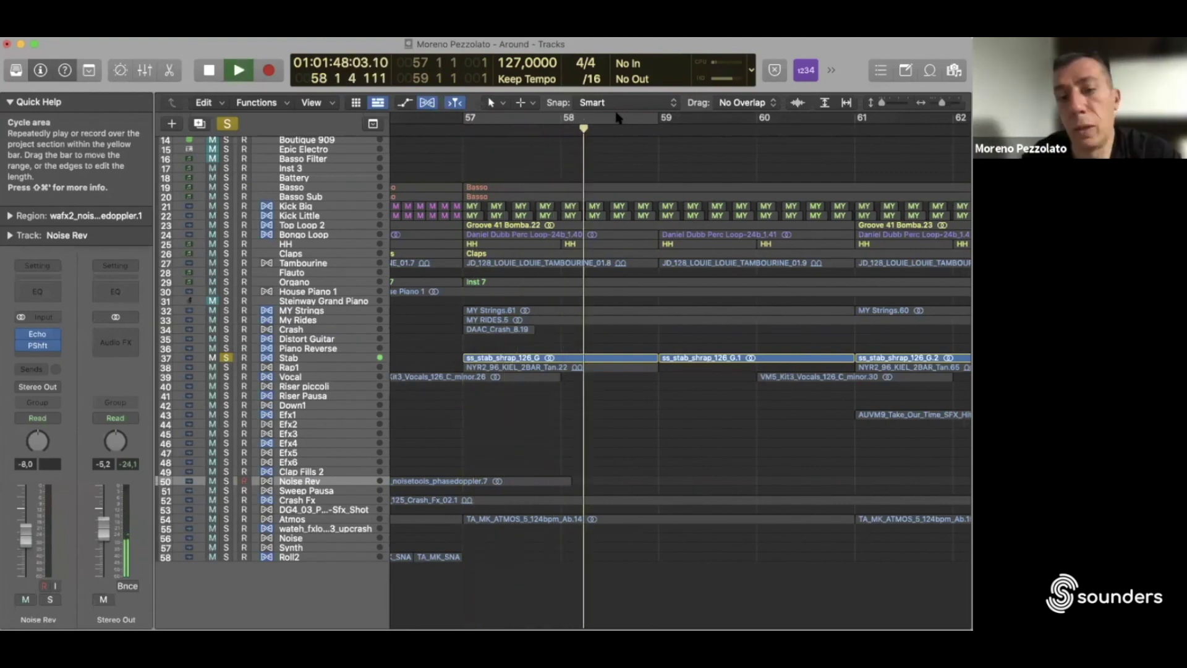
key(space)
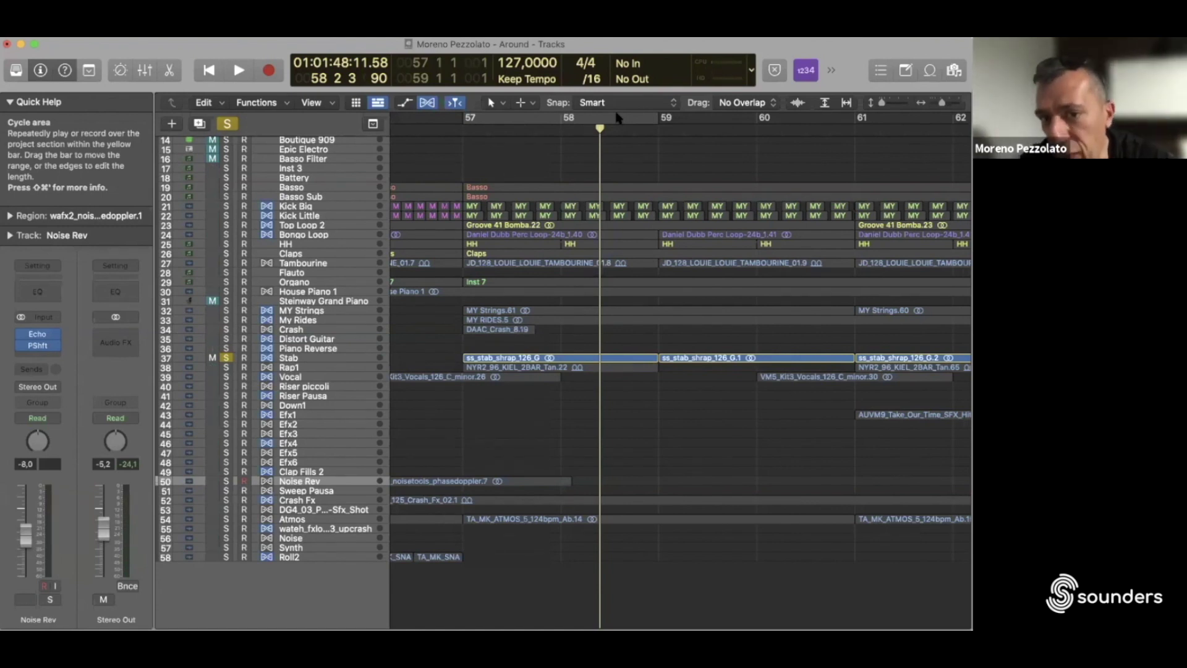
key(space)
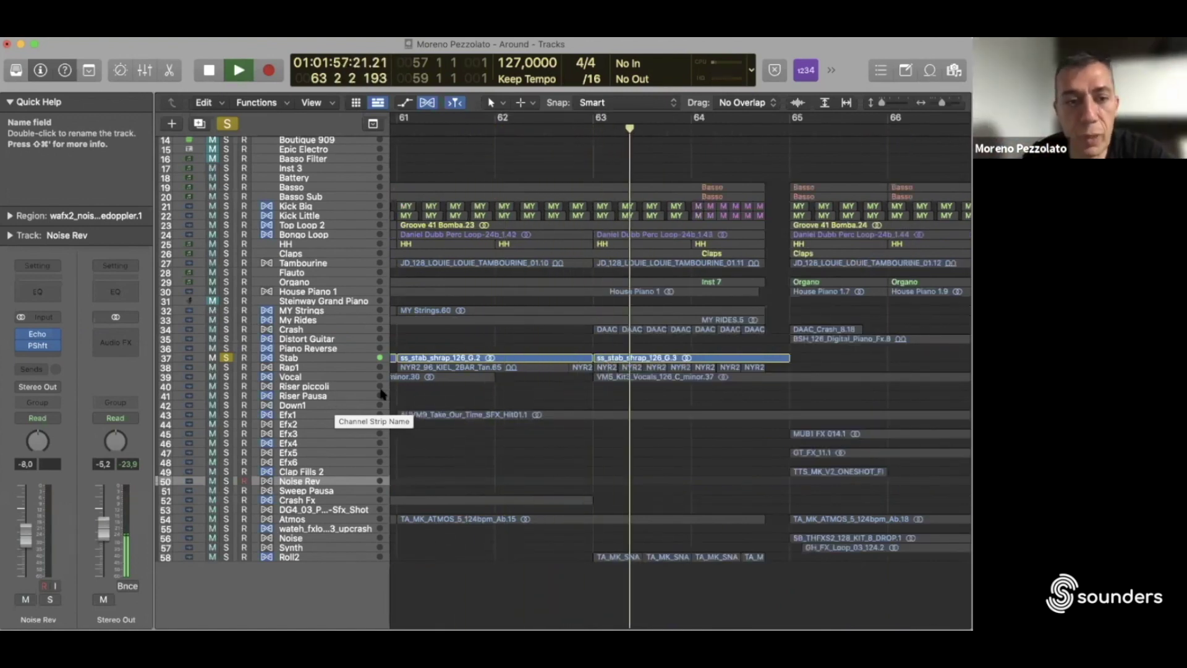
key(space)
drag(934, 104, 930, 104)
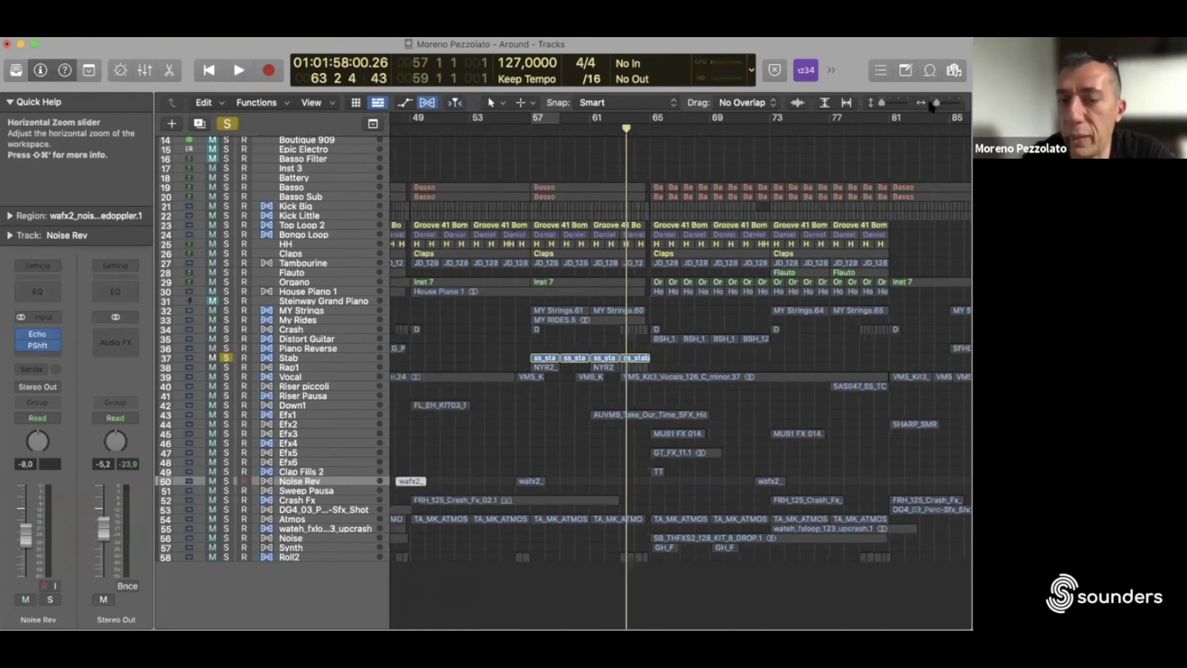